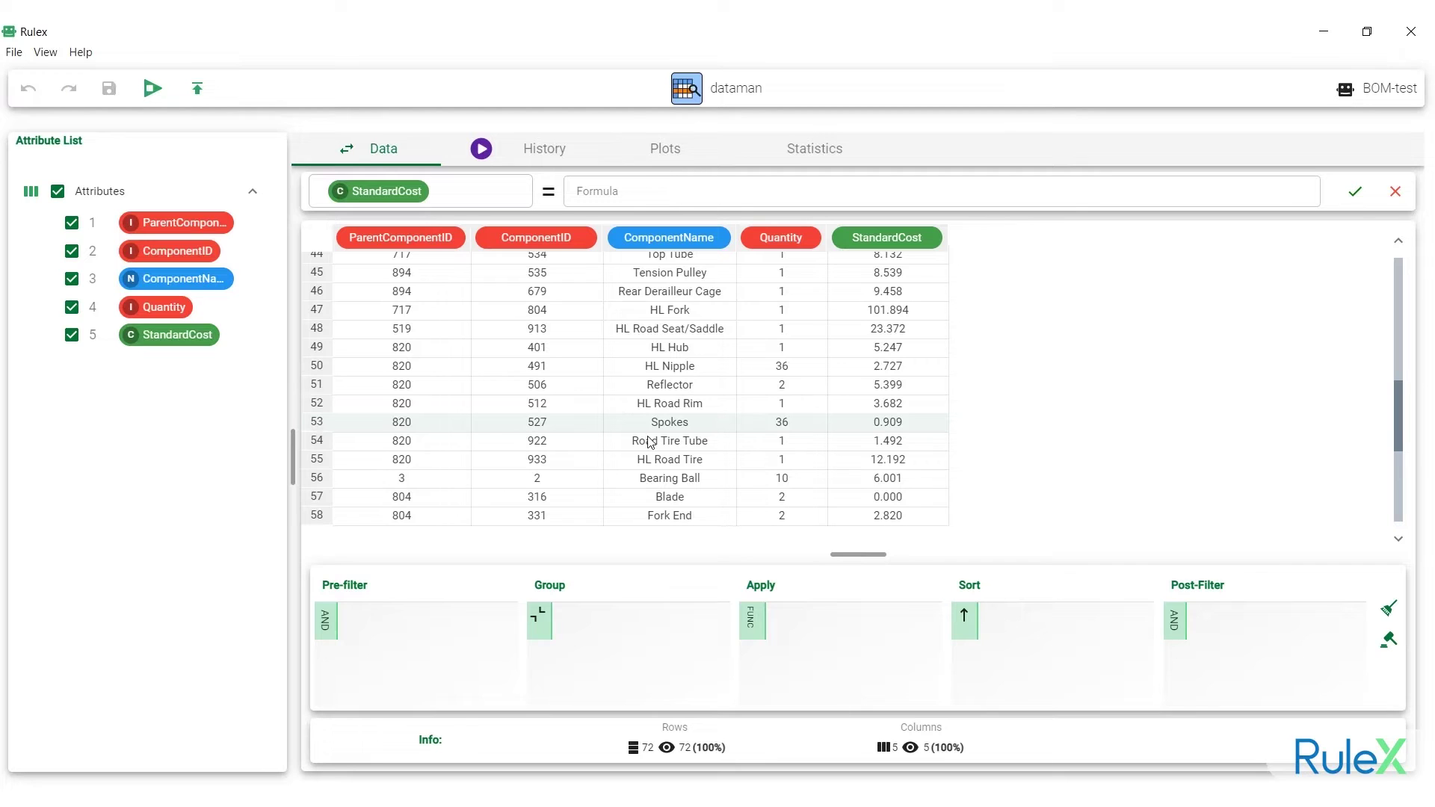
Step: Examine the ComponentID and ParentComponentID values in the first rows of the table
drag(1395, 424, 1397, 254)
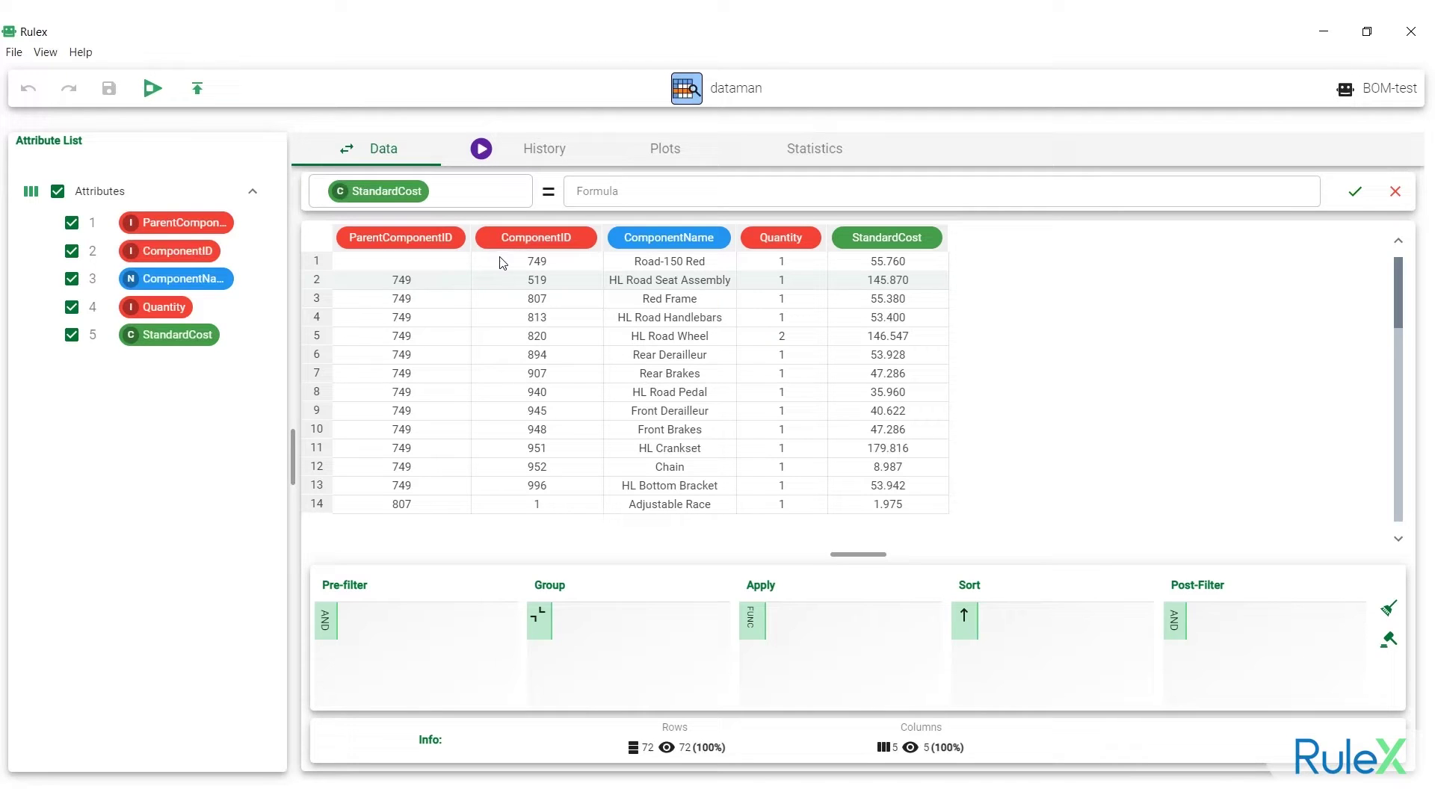
click(541, 263)
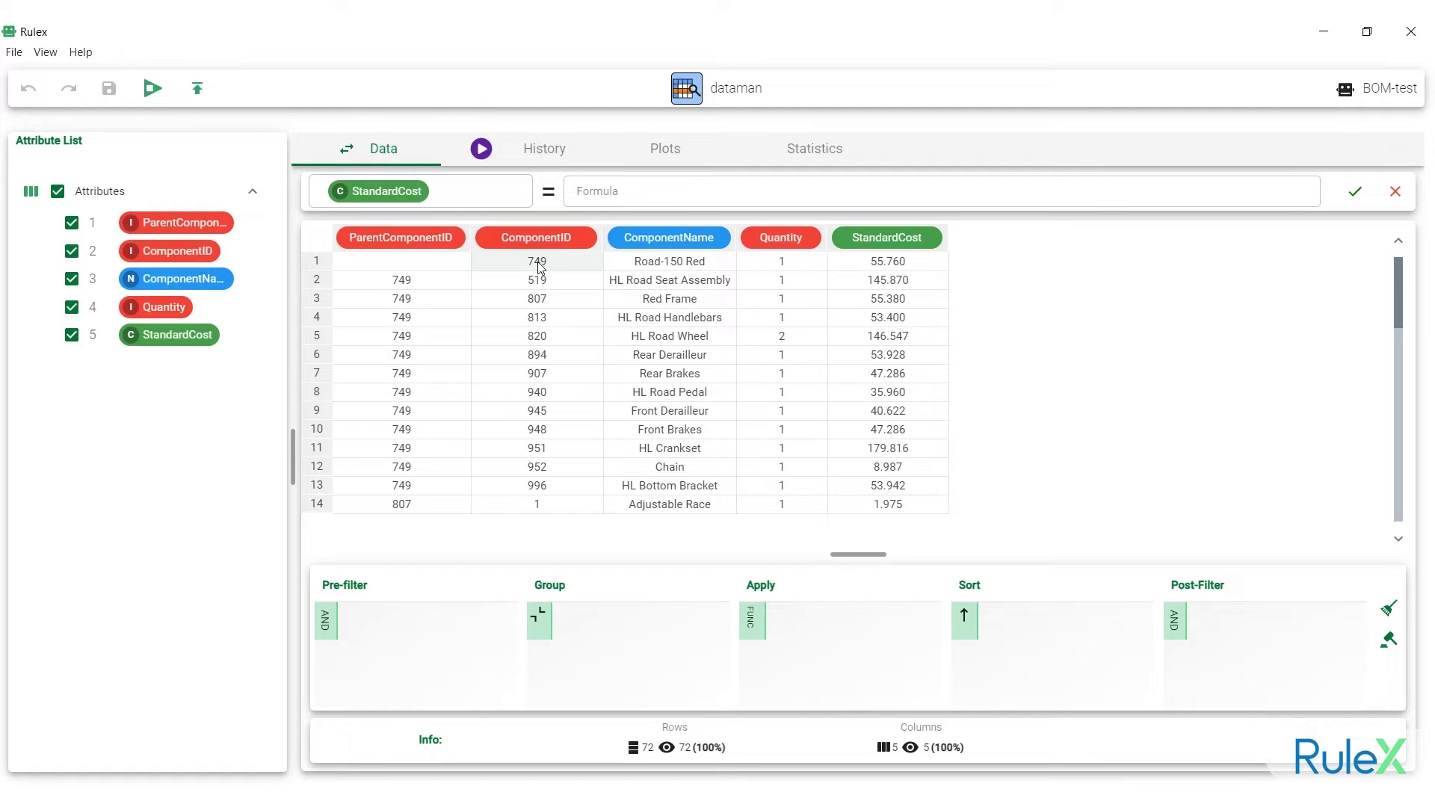
click(451, 269)
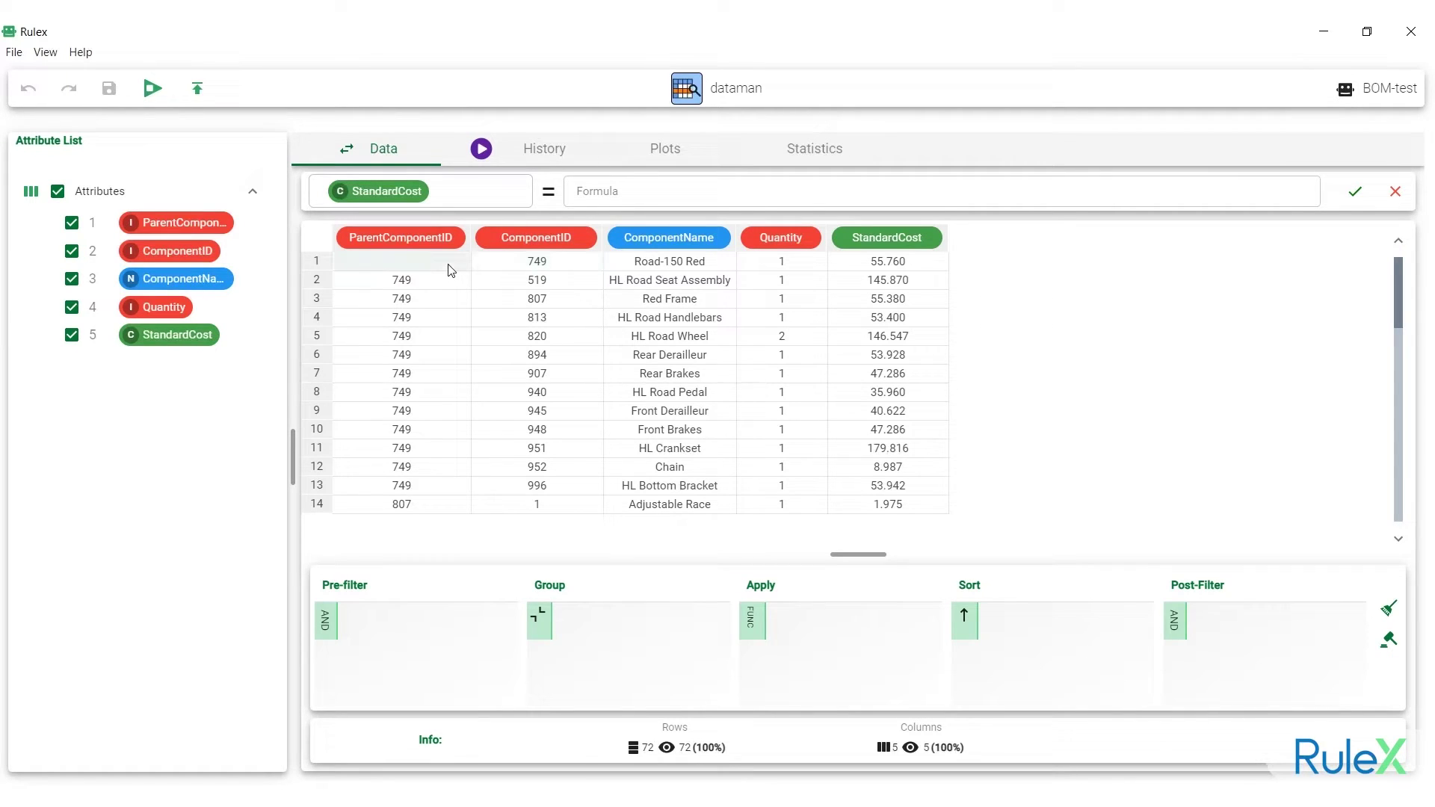
click(317, 300)
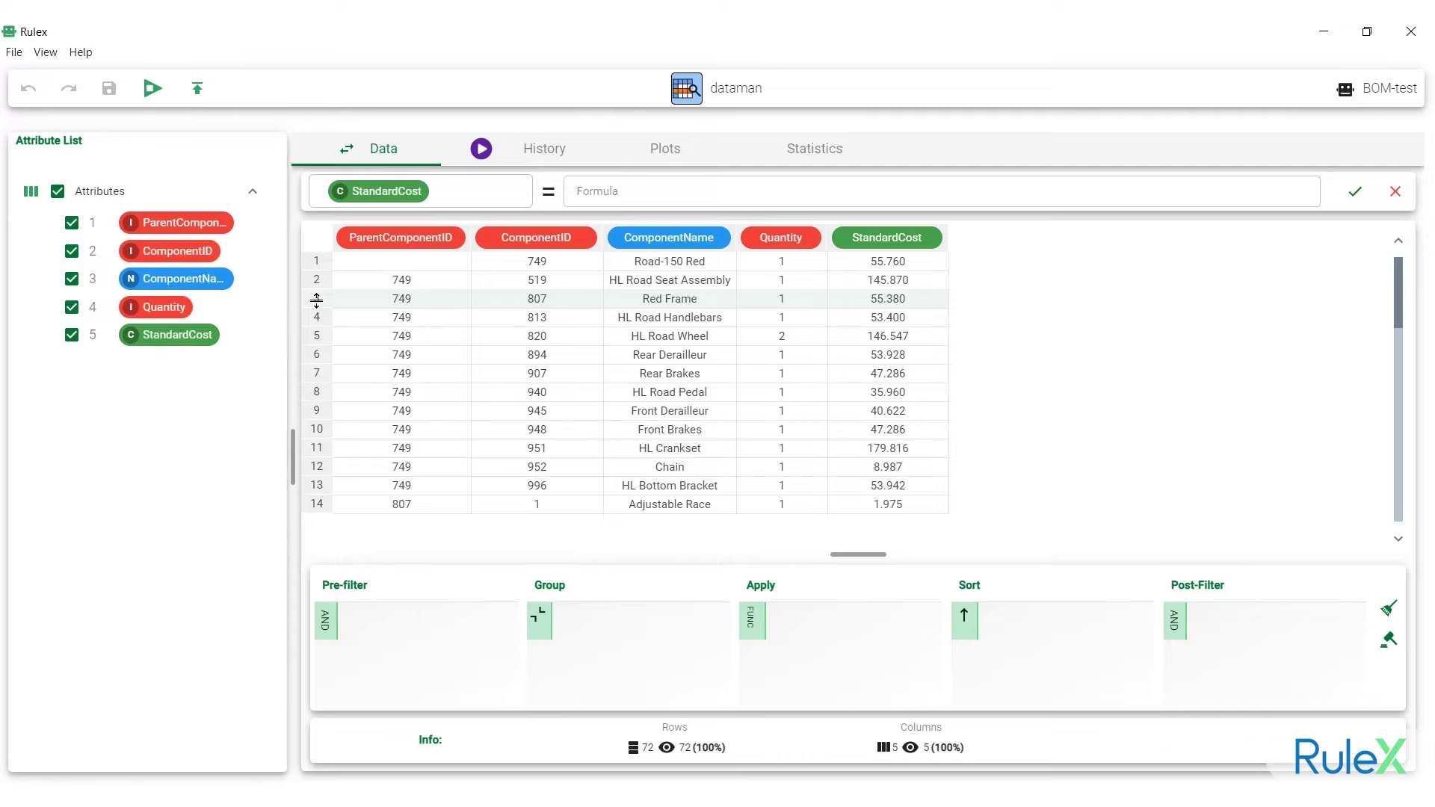
click(530, 264)
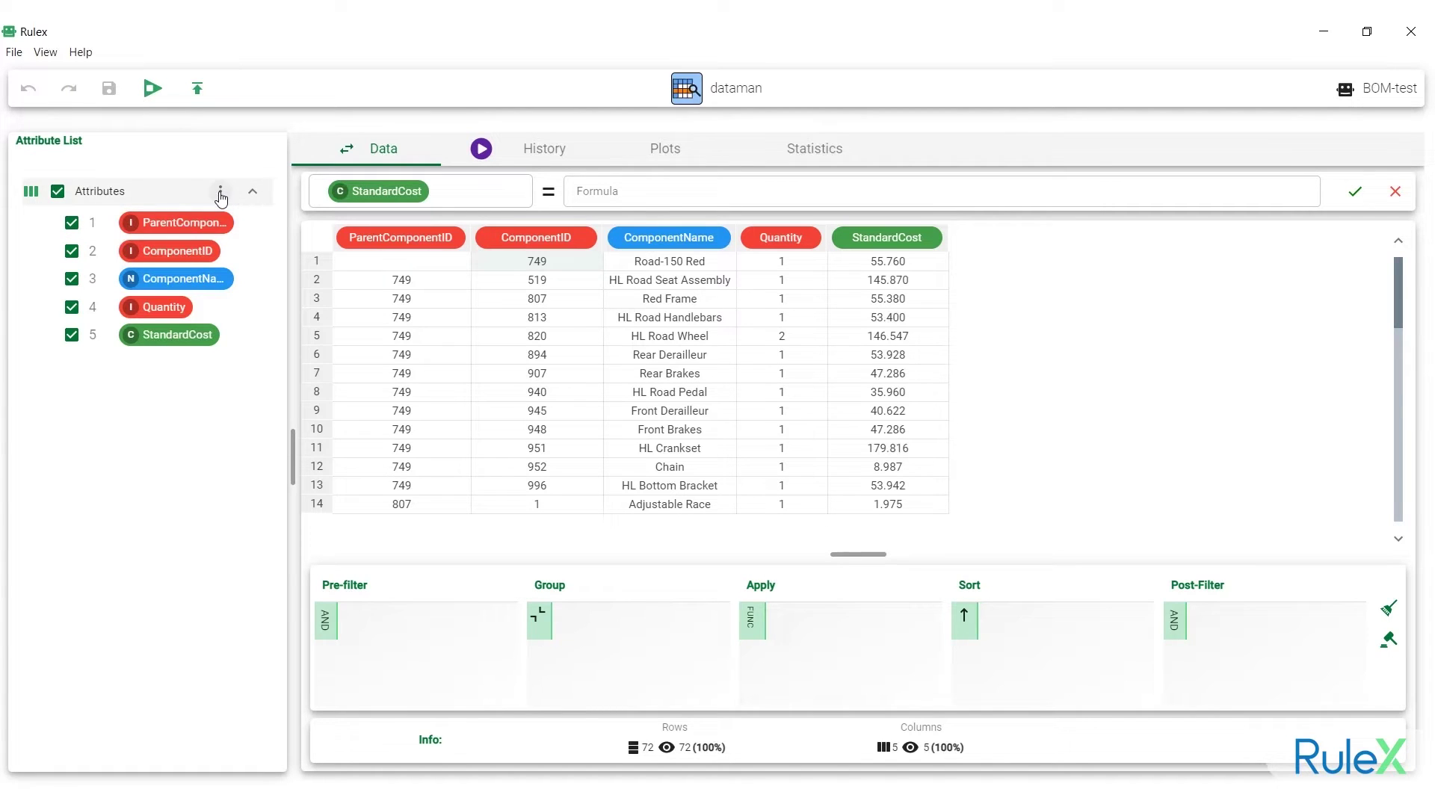
Step: Add one nominal attribute named Bom Level to the dataset
click(220, 196)
click(271, 193)
click(532, 452)
key(BackSpace)
key(BackSpace)
key(BackSpace)
key(BackSpace)
key(BackSpace)
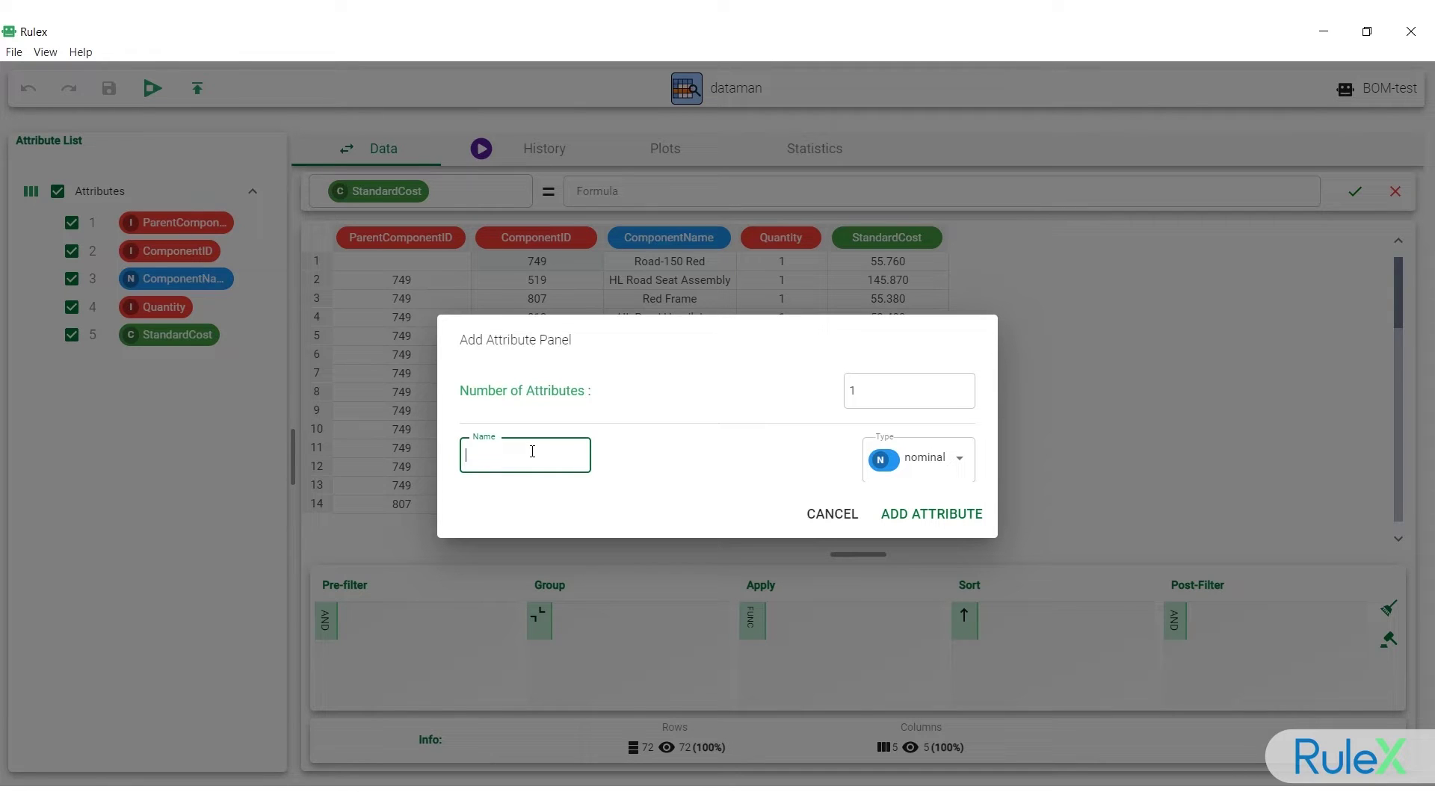
text(Bom Level)
click(906, 515)
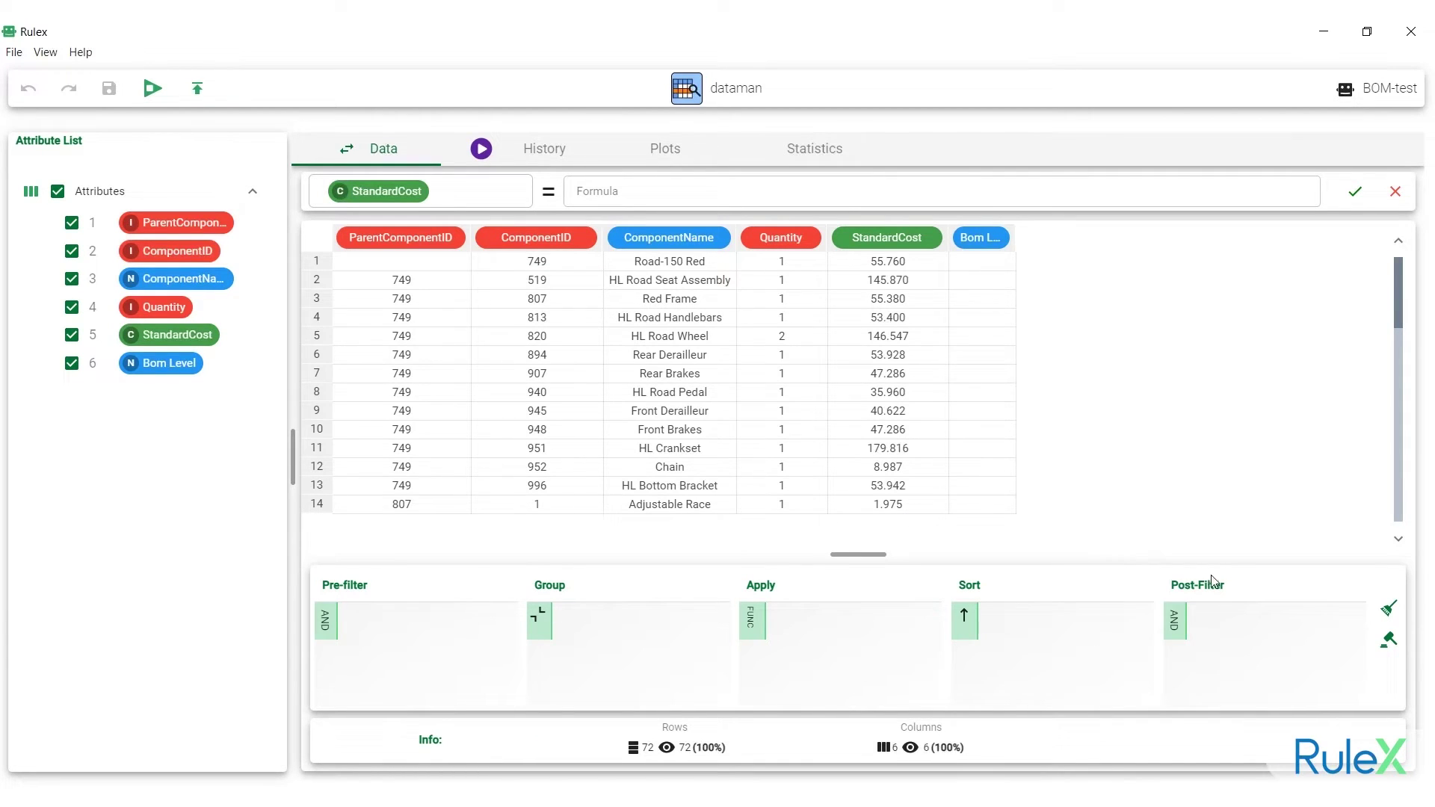
Step: Widen the Bom Level column and compute it with the formula rootDistance($"ParentComponentID",$"ComponentID")
drag(1014, 237, 1076, 236)
click(1009, 238)
click(872, 190)
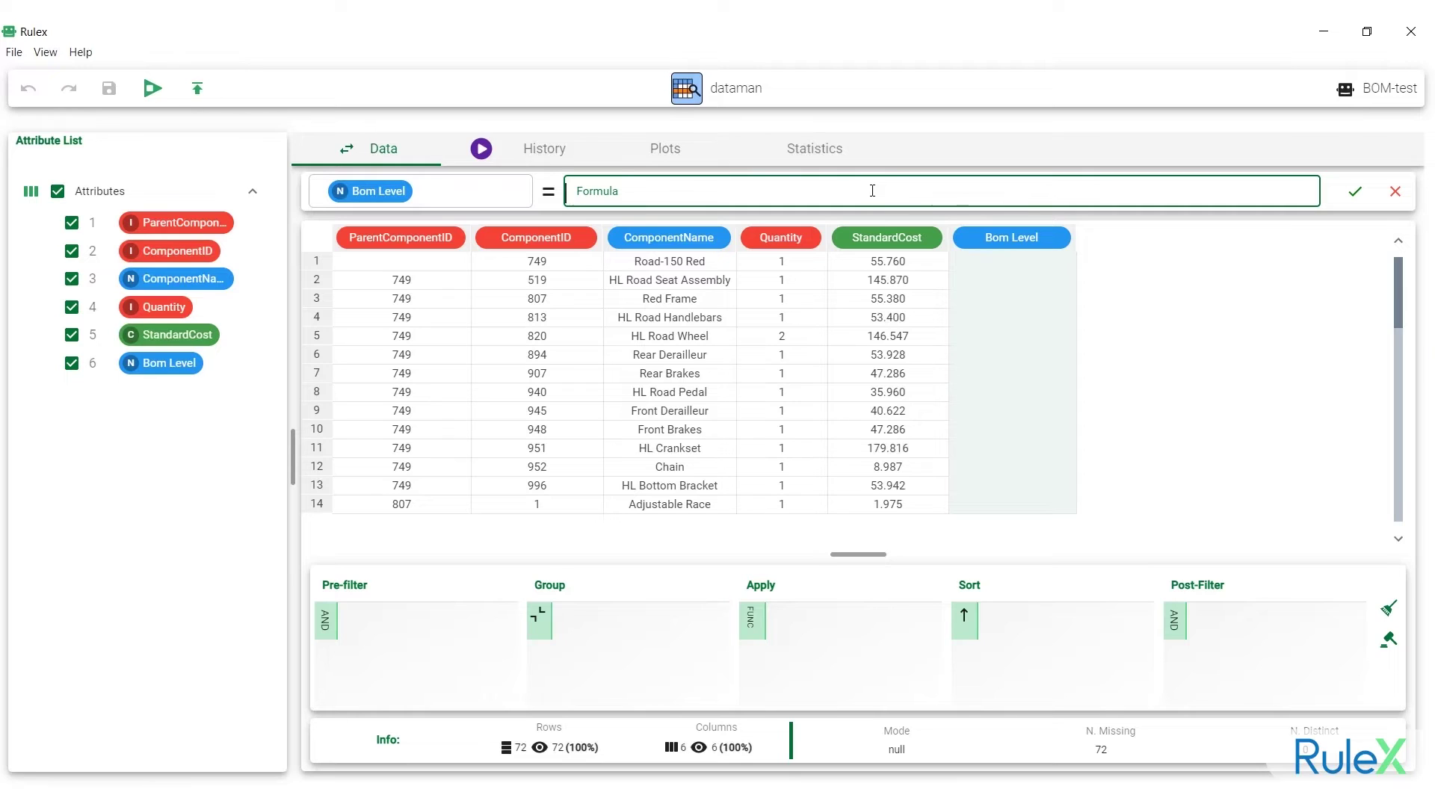
text(rootDist)
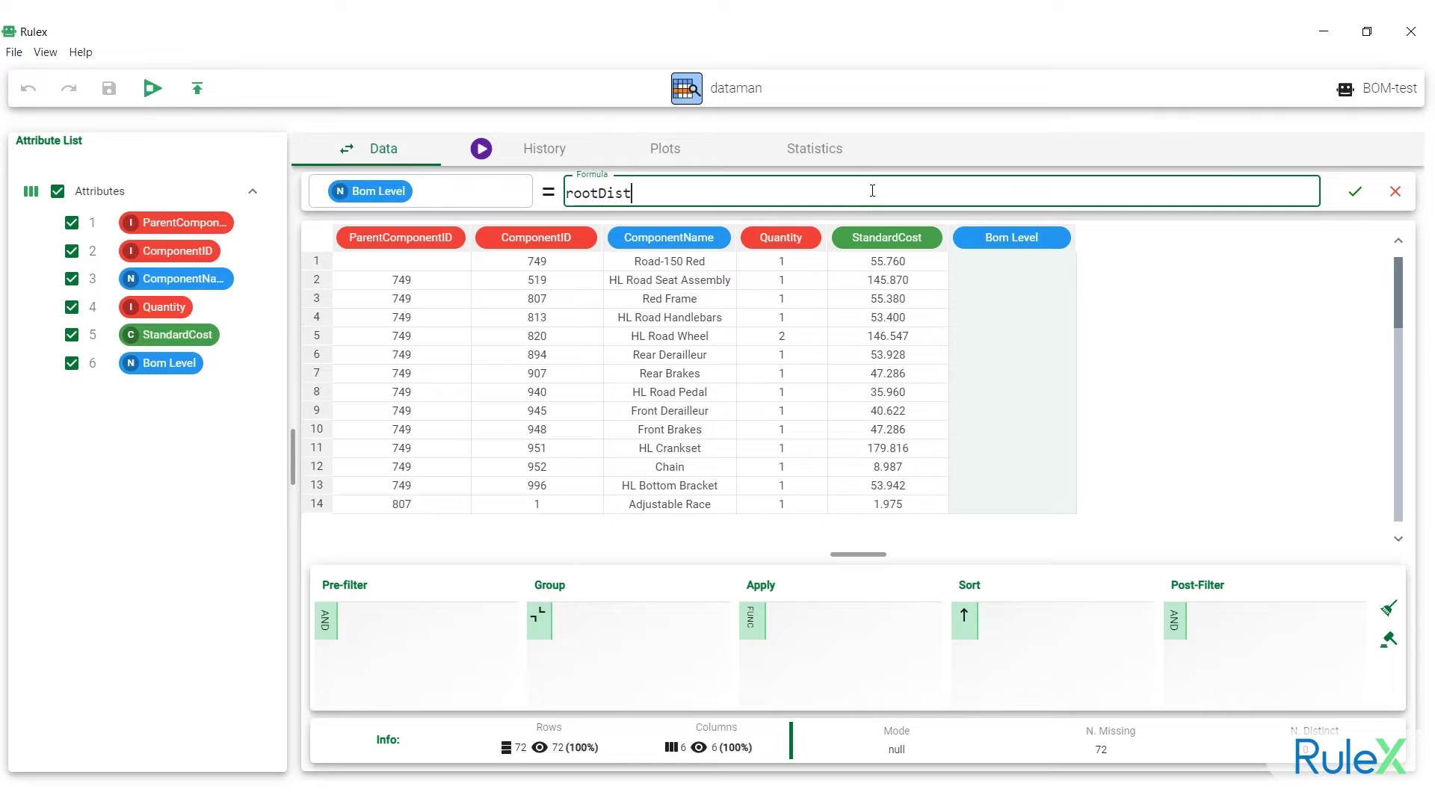
text(ance()
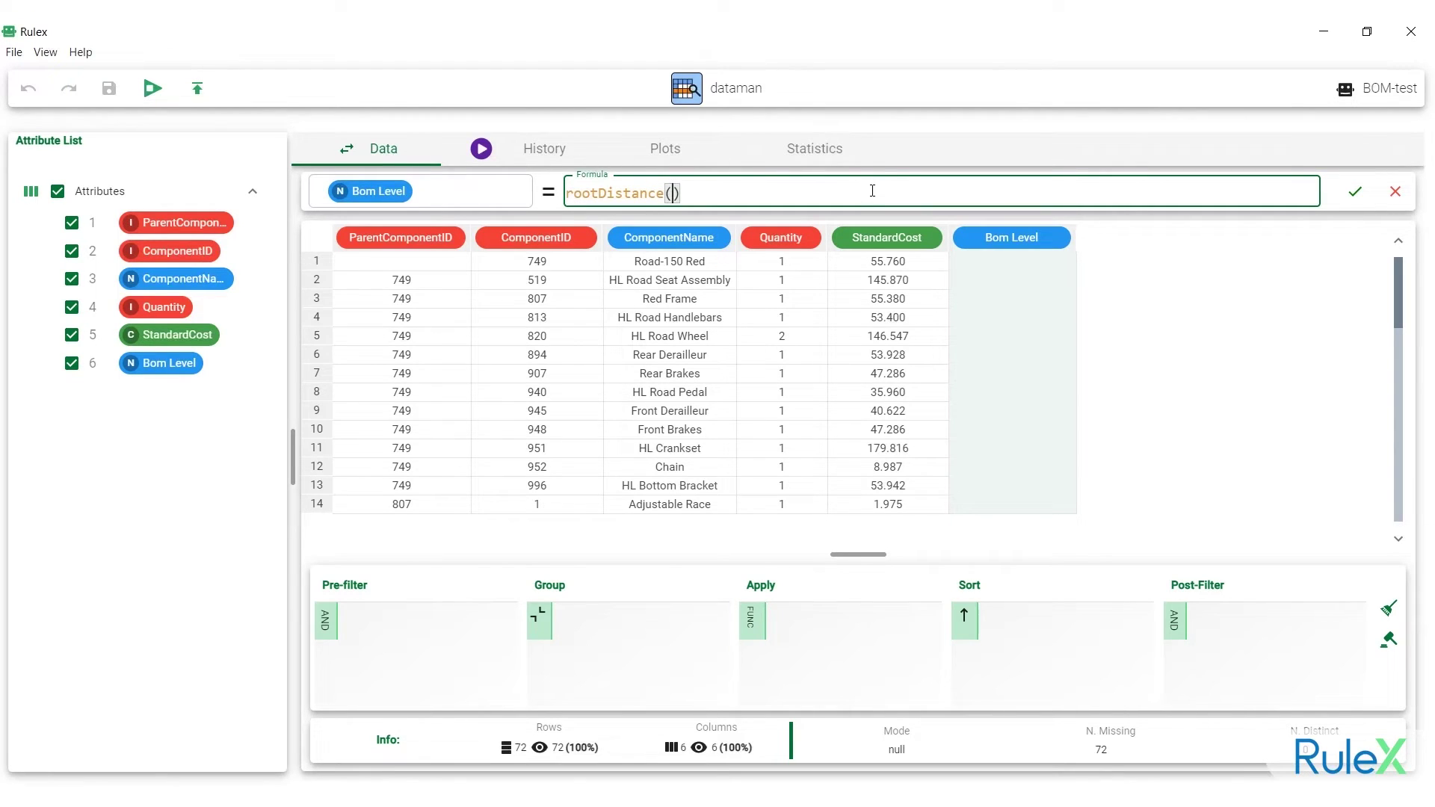
click(437, 233)
text(,)
click(508, 237)
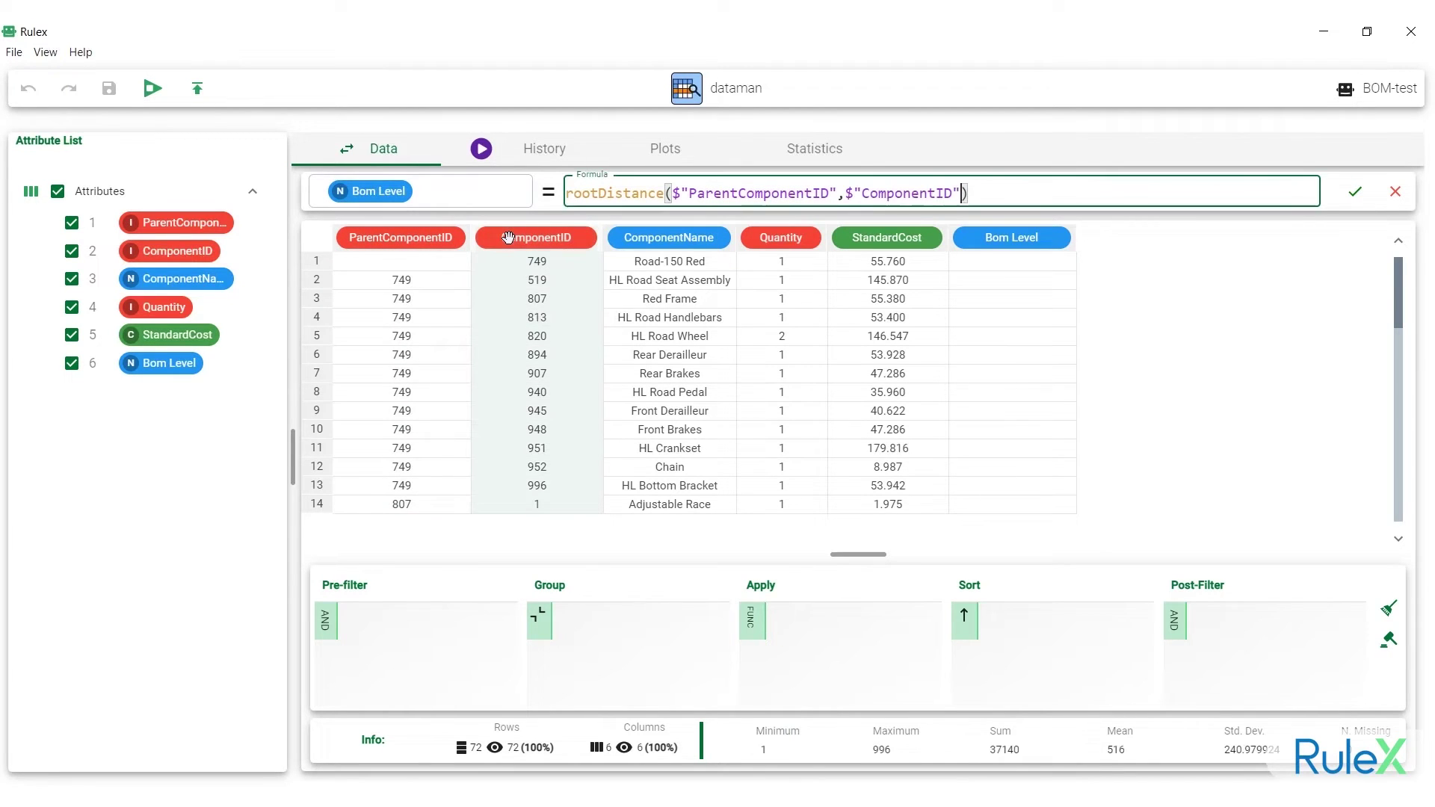
key(Return)
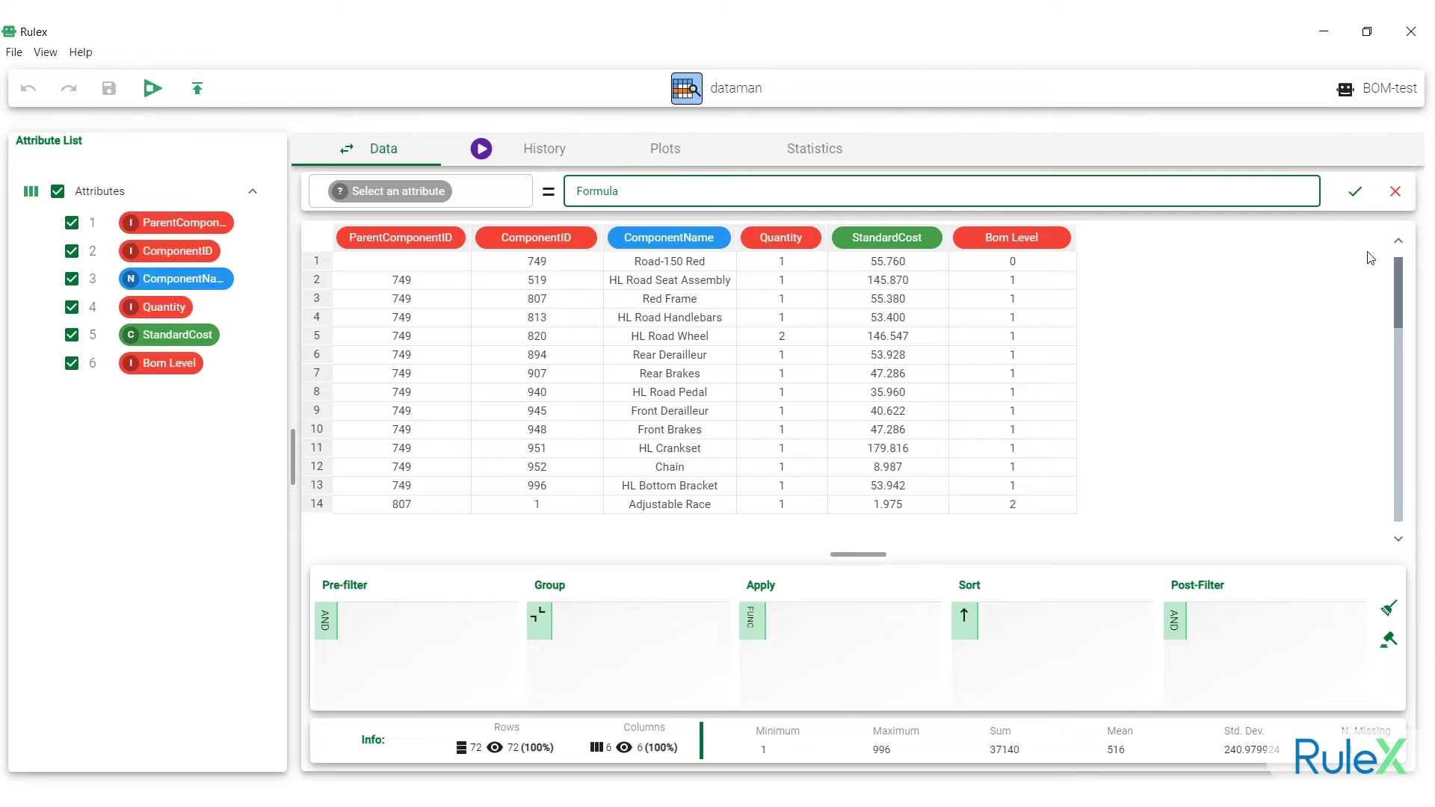
Step: Review the computed Bom Level values from the first row down to the last rows, and check the StandardCost column
click(1047, 266)
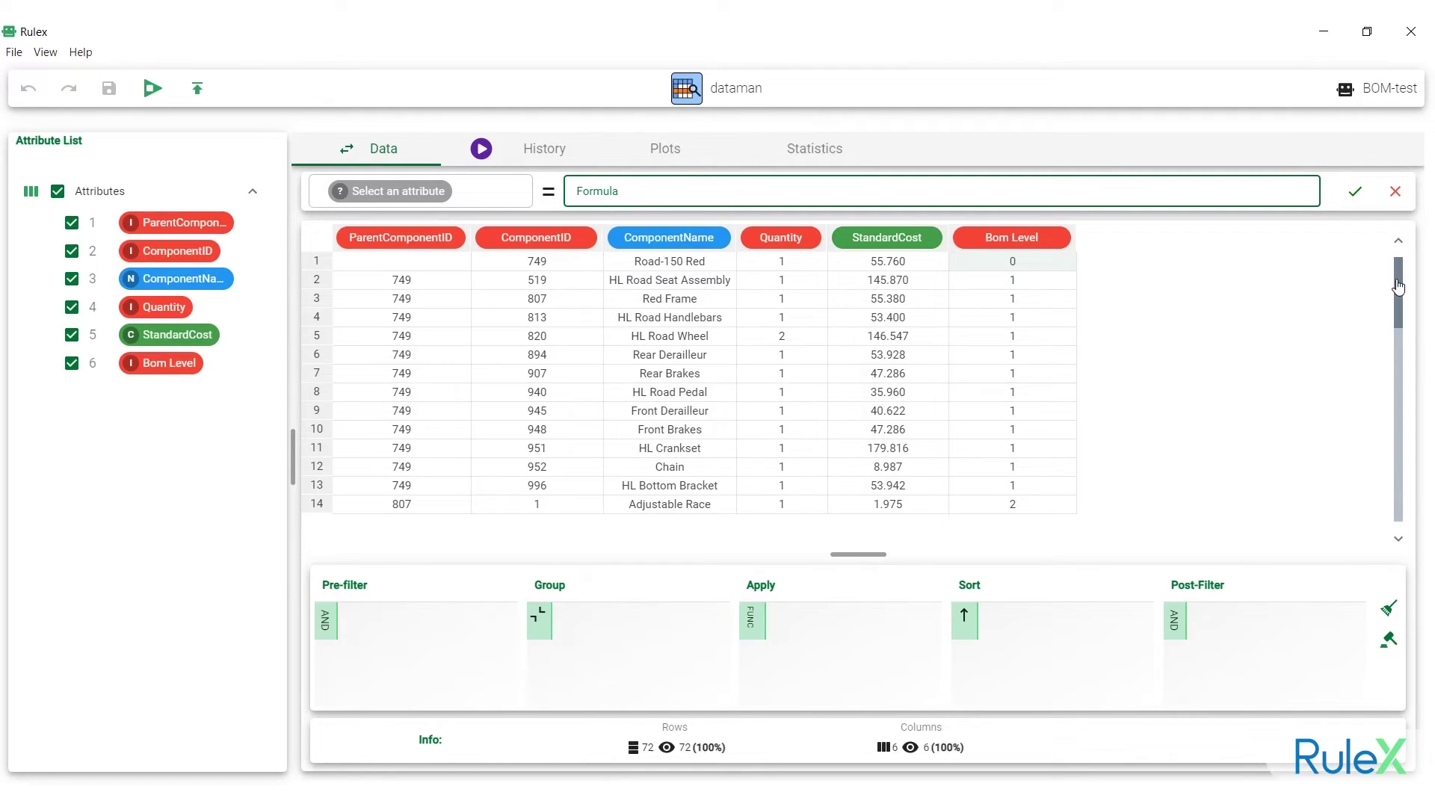
drag(1398, 286, 1395, 454)
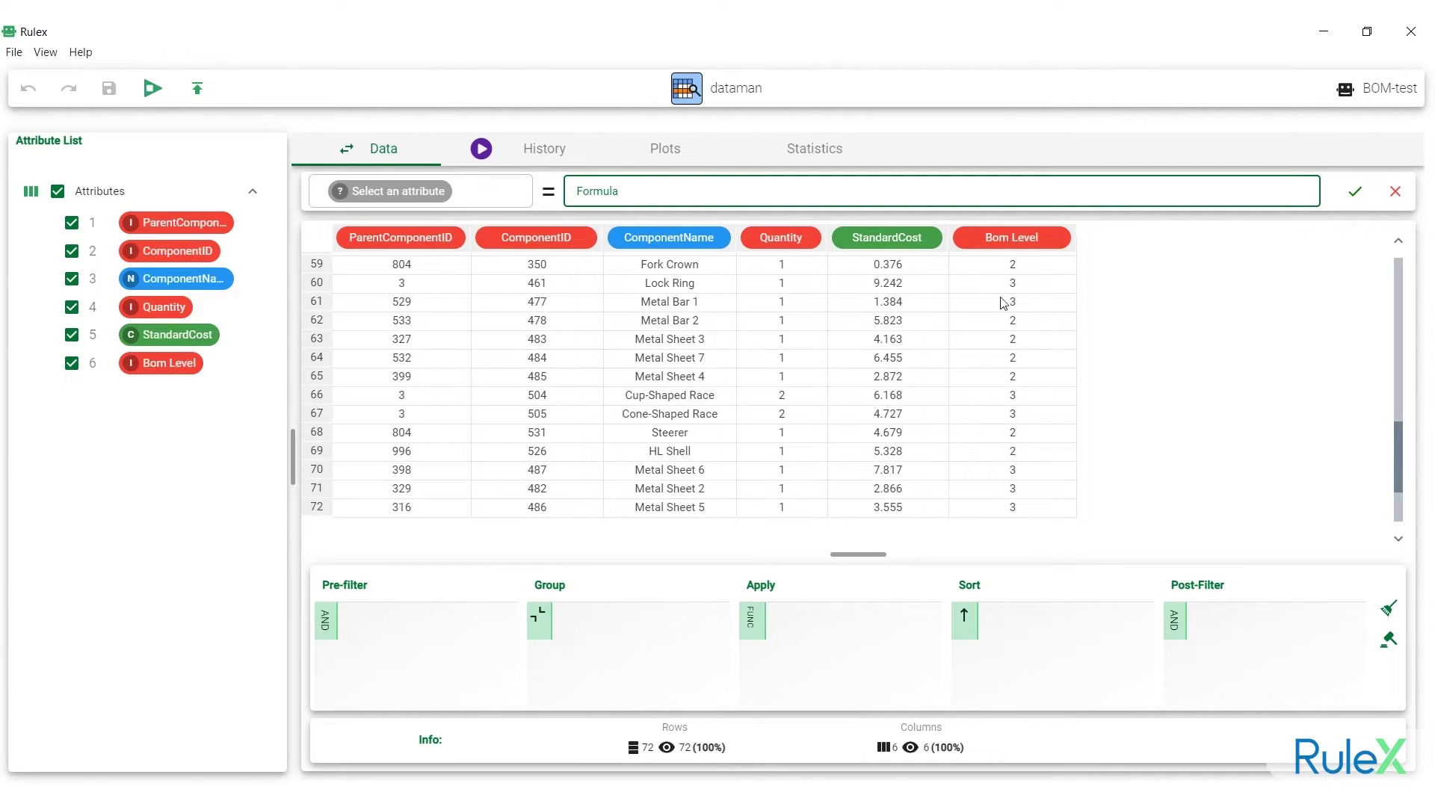
click(919, 238)
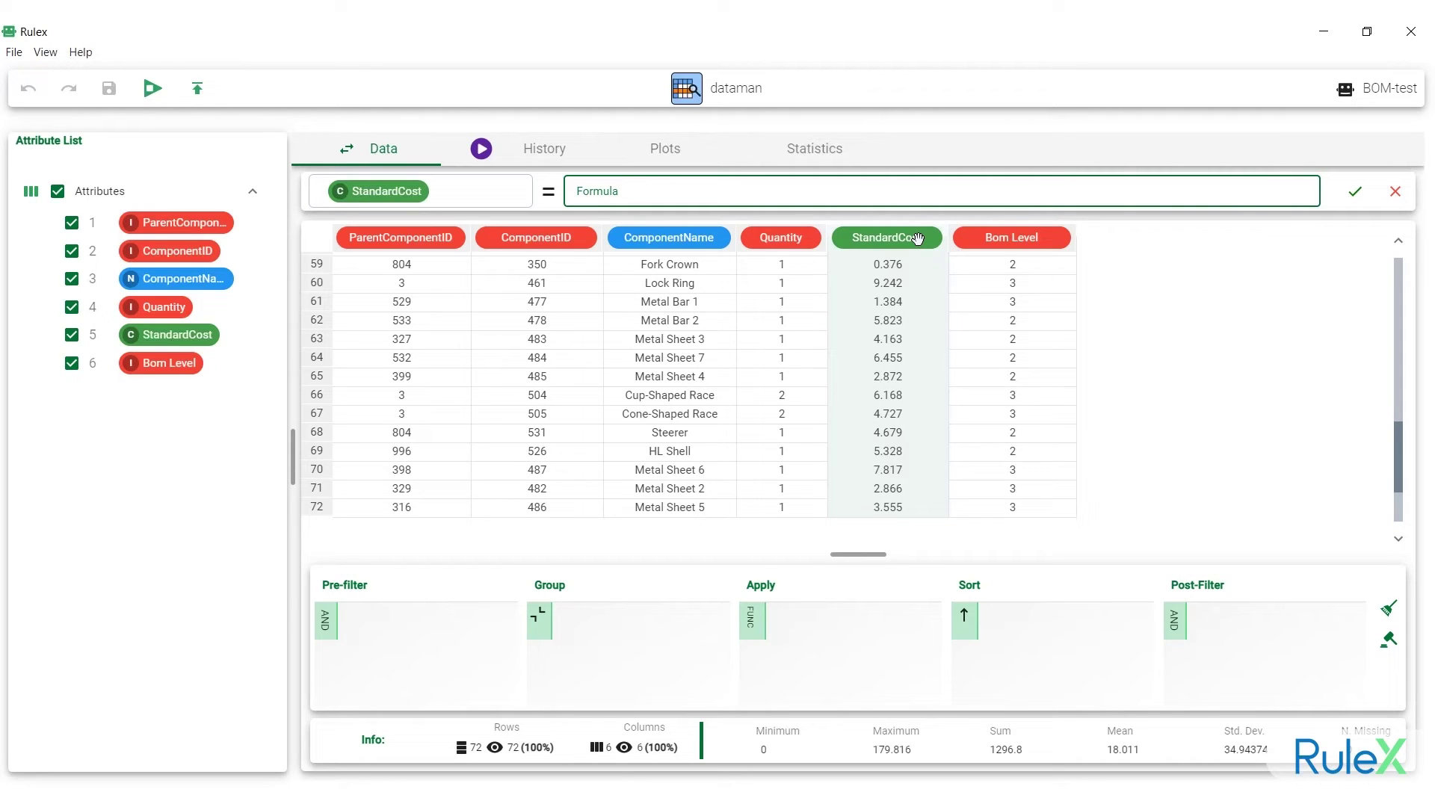
Step: Add one nominal attribute named Total Quantity to the dataset
mouse_move(229, 193)
click(221, 192)
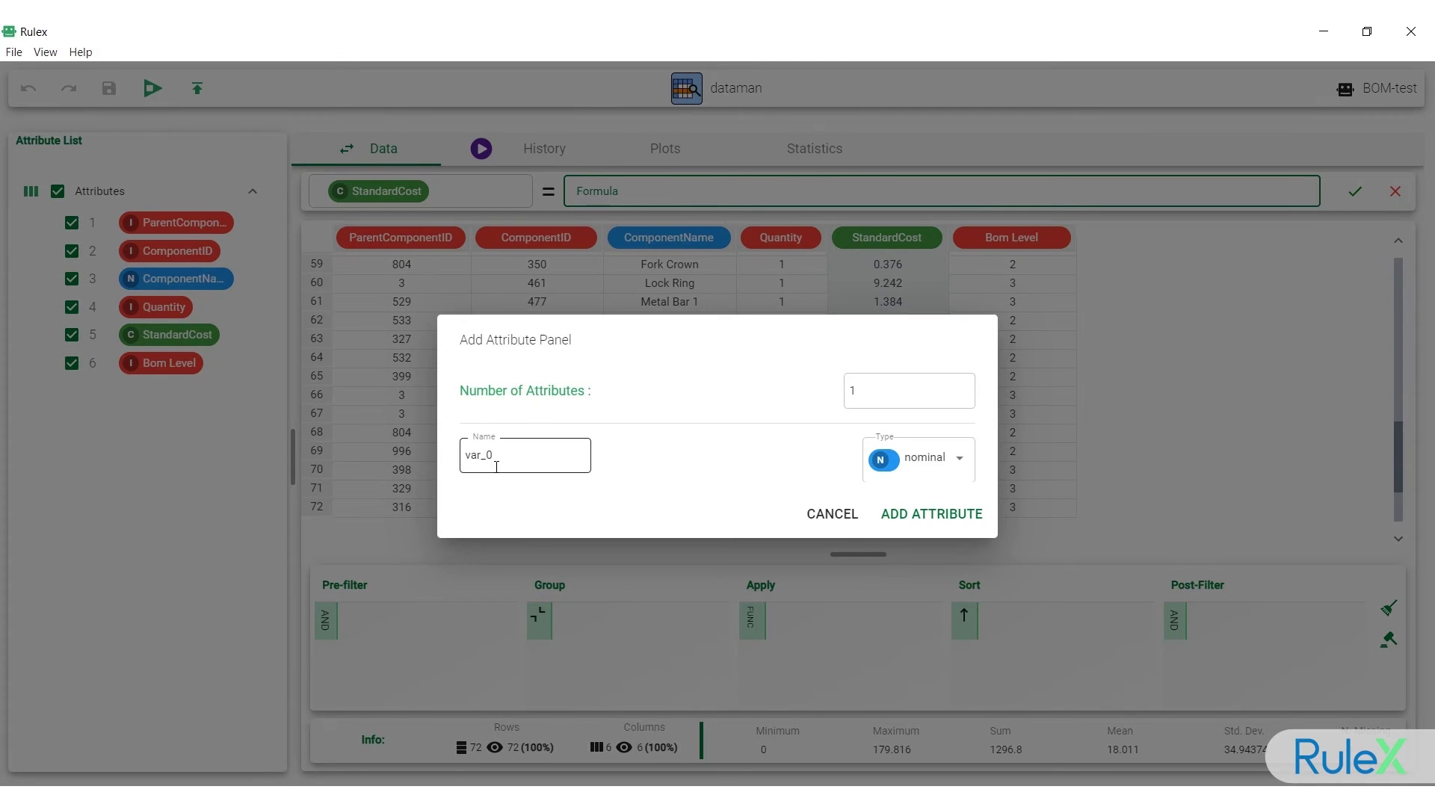
click(497, 467)
key(BackSpace)
key(BackSpace)
key(BackSpace)
key(BackSpace)
text(Total Quantity)
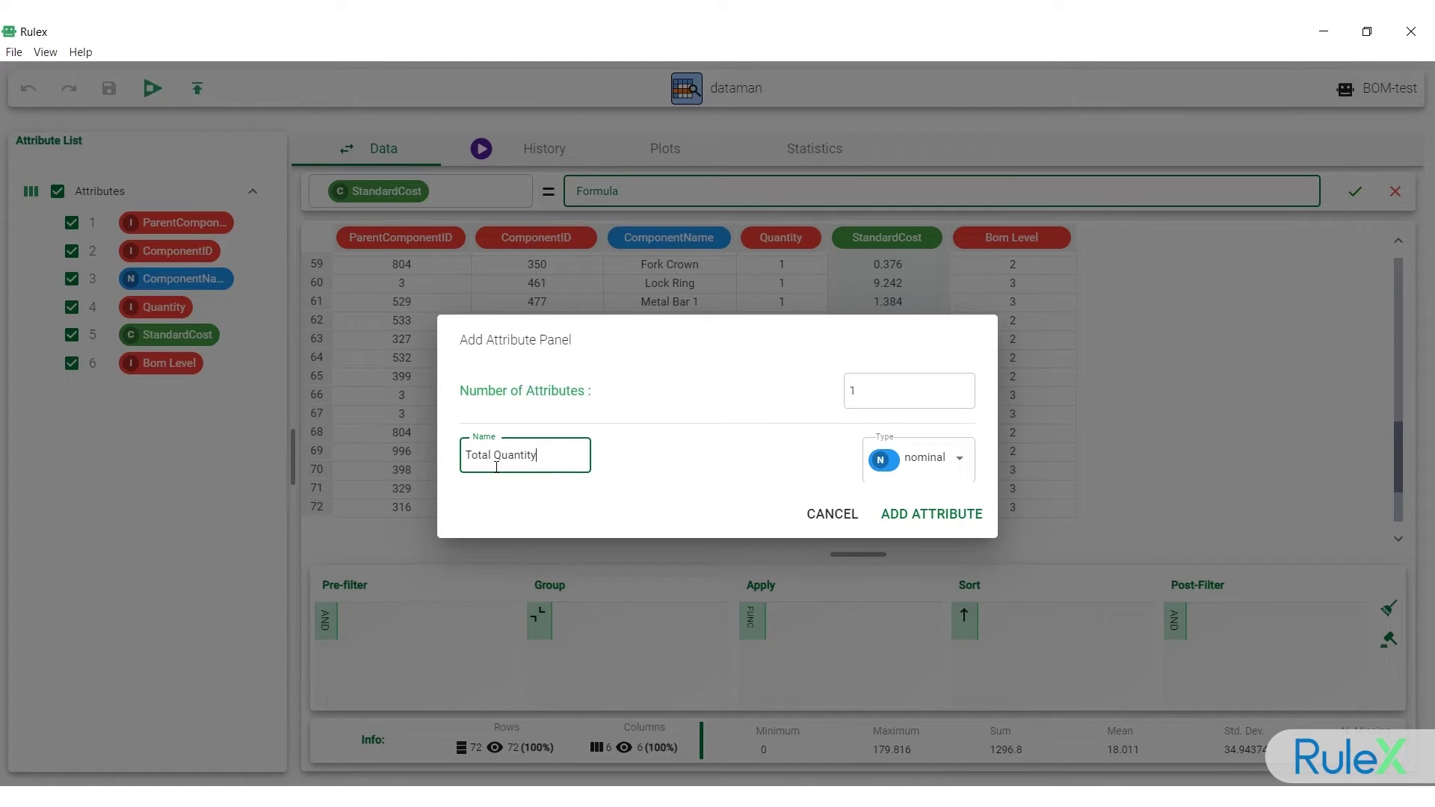
click(913, 515)
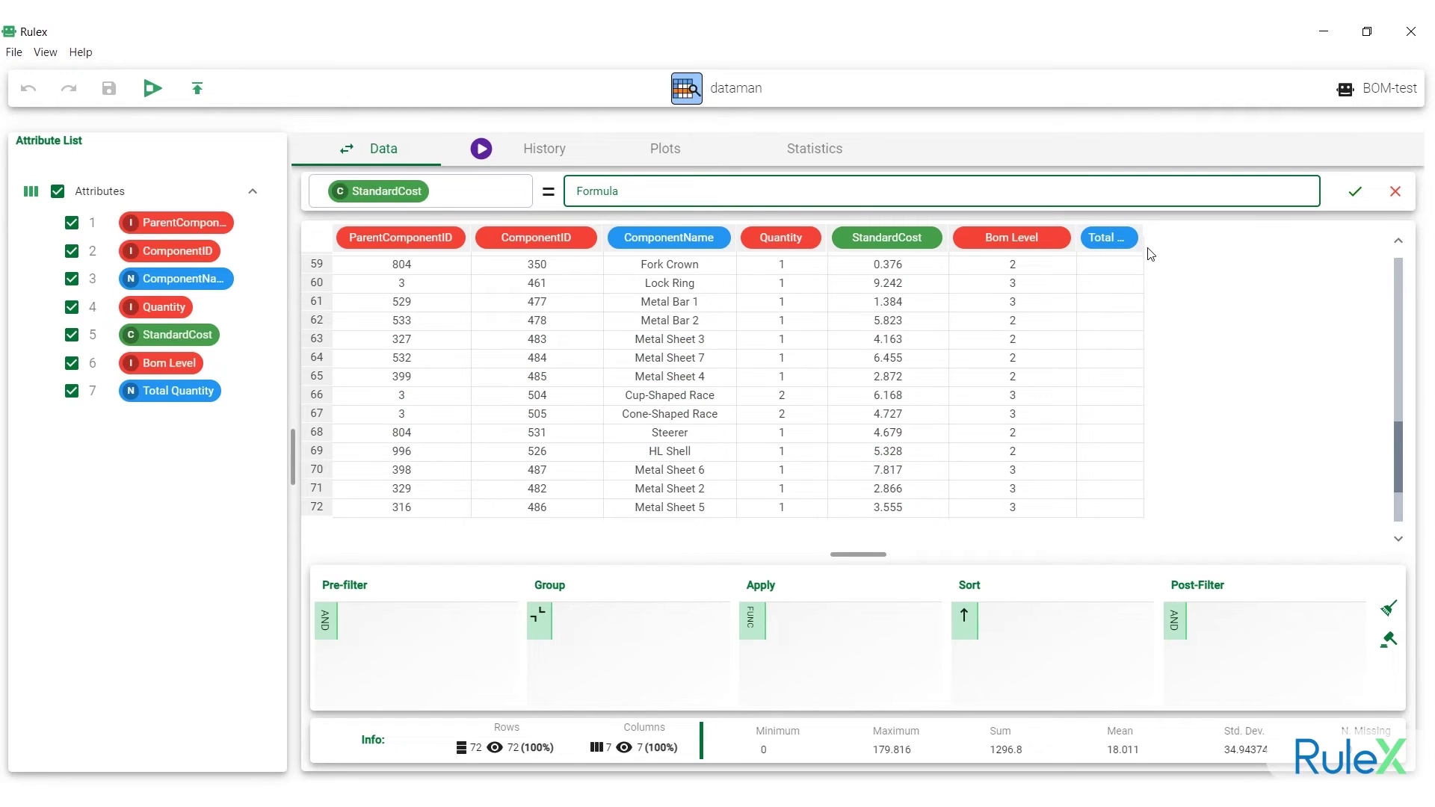
Step: Widen the Total Quantity column and compute it with rootDistance($"ParentComponentID",$"ComponentID",weights=$"Quantity",operator="prod")
drag(1142, 237, 1196, 239)
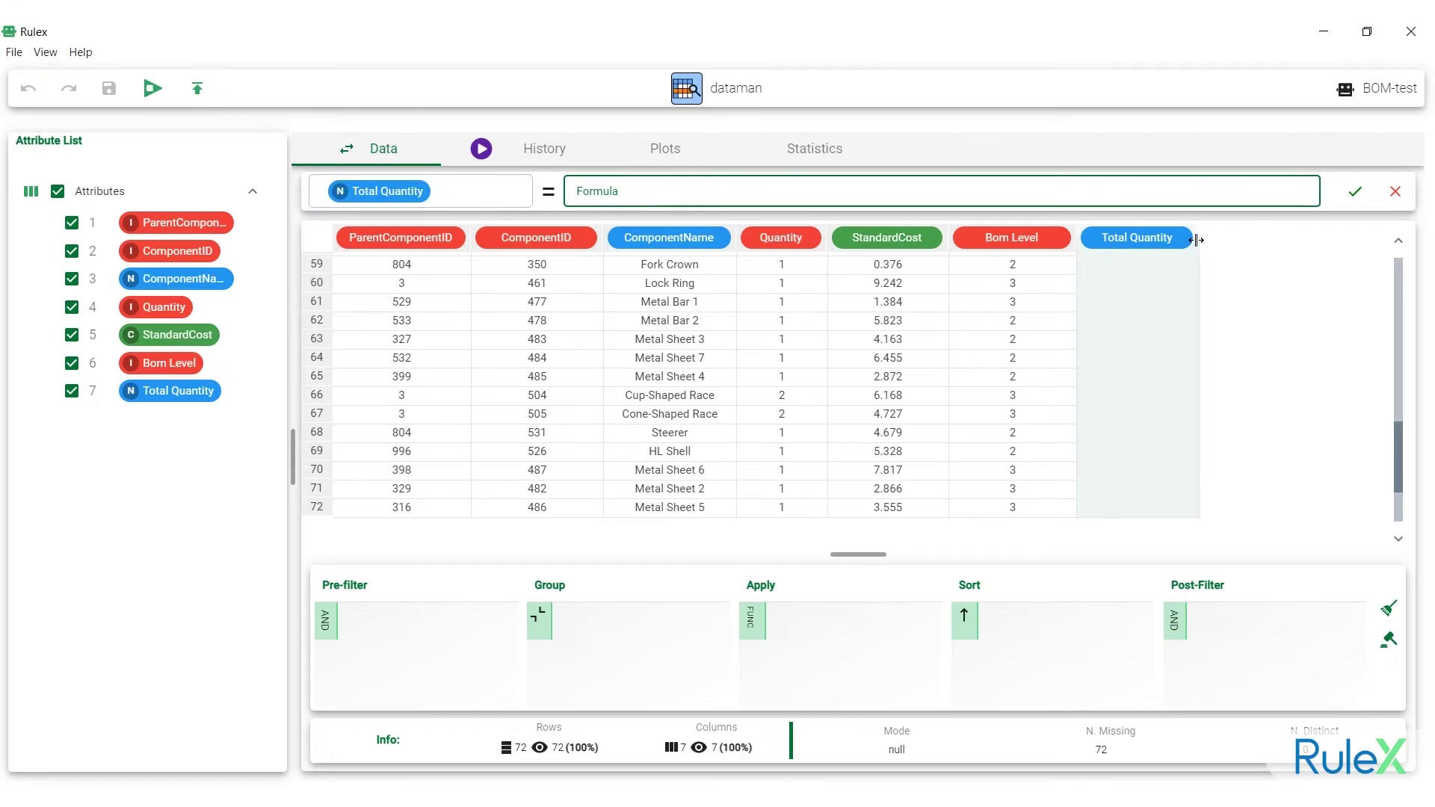
click(1088, 201)
text(rootDistance()
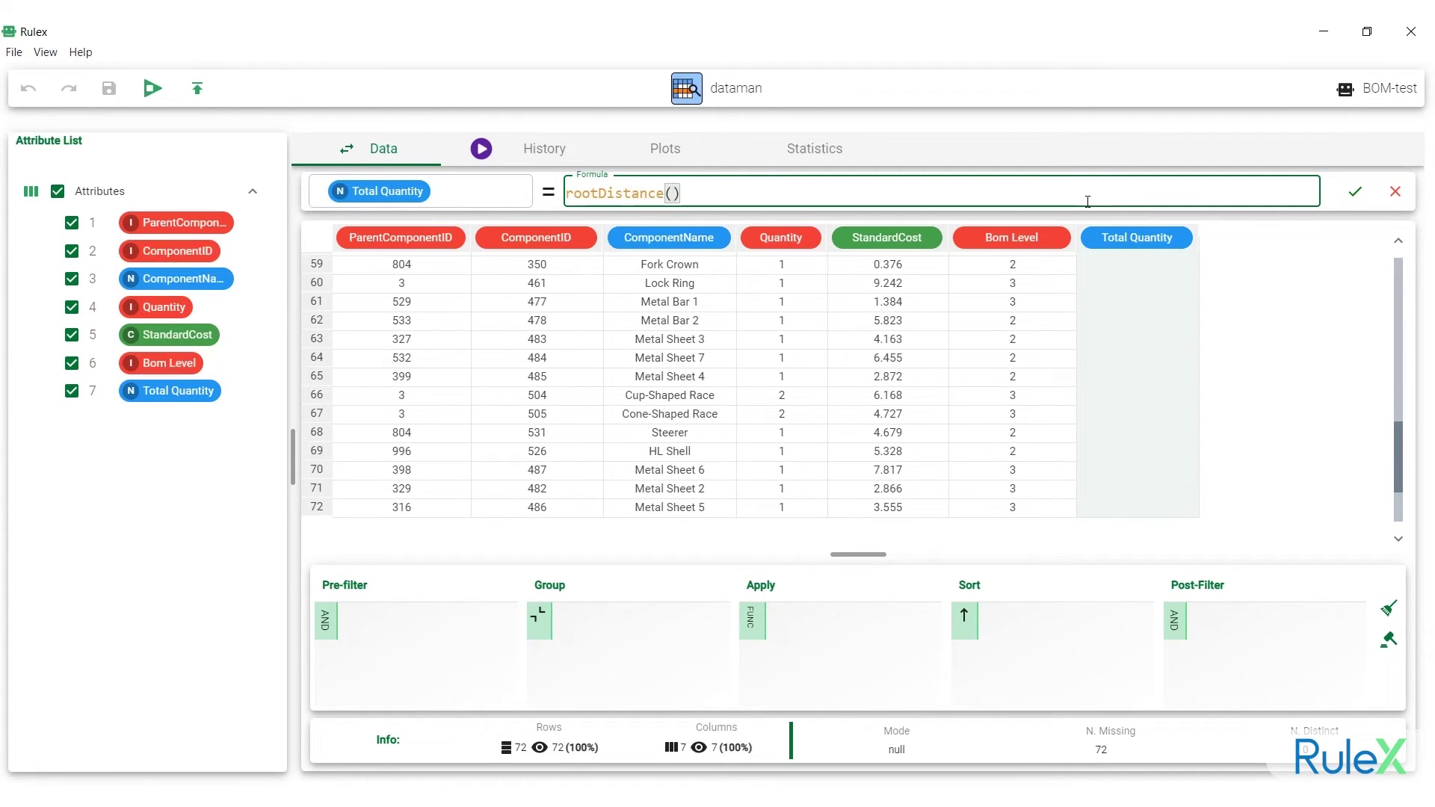
click(423, 226)
text(,)
click(530, 234)
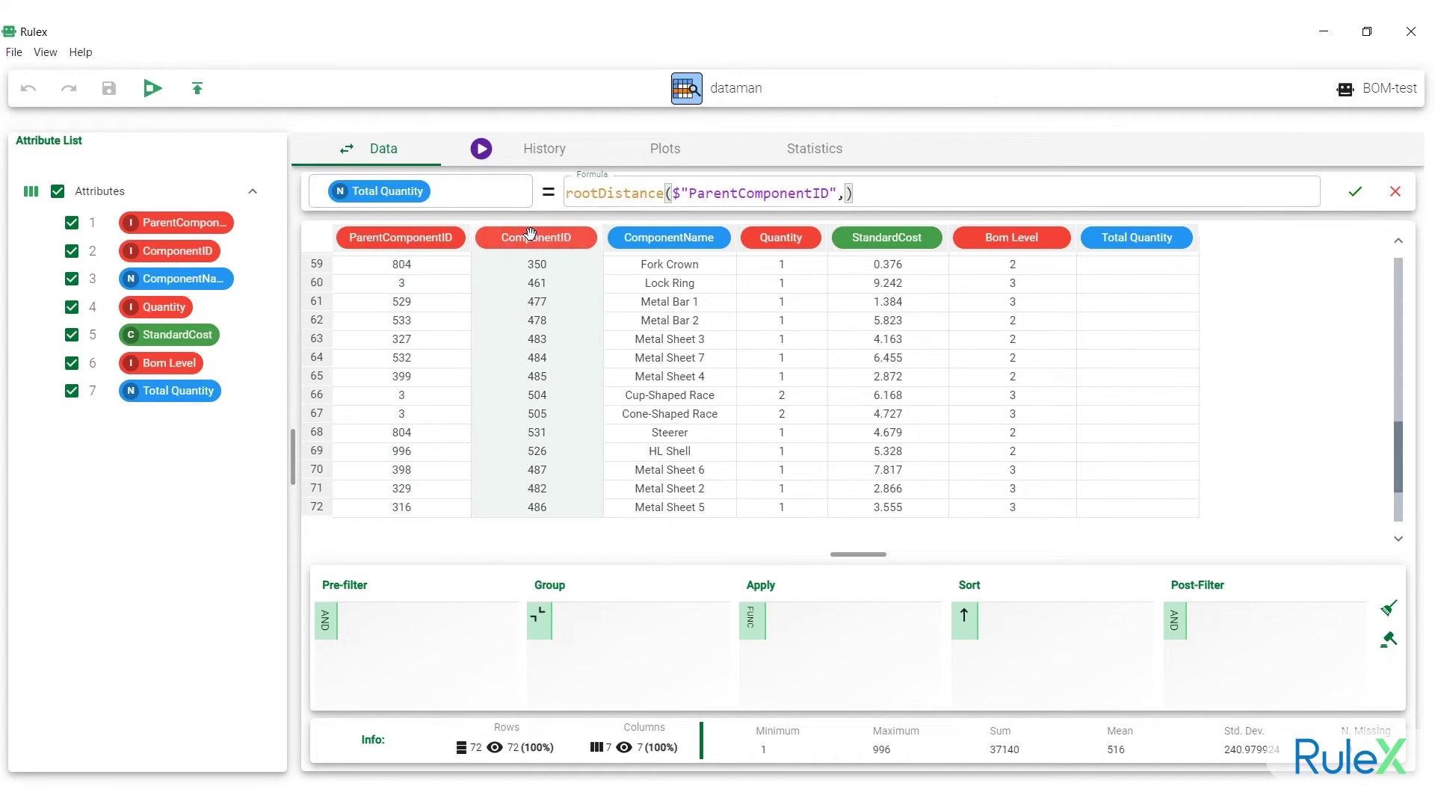
text(,wei)
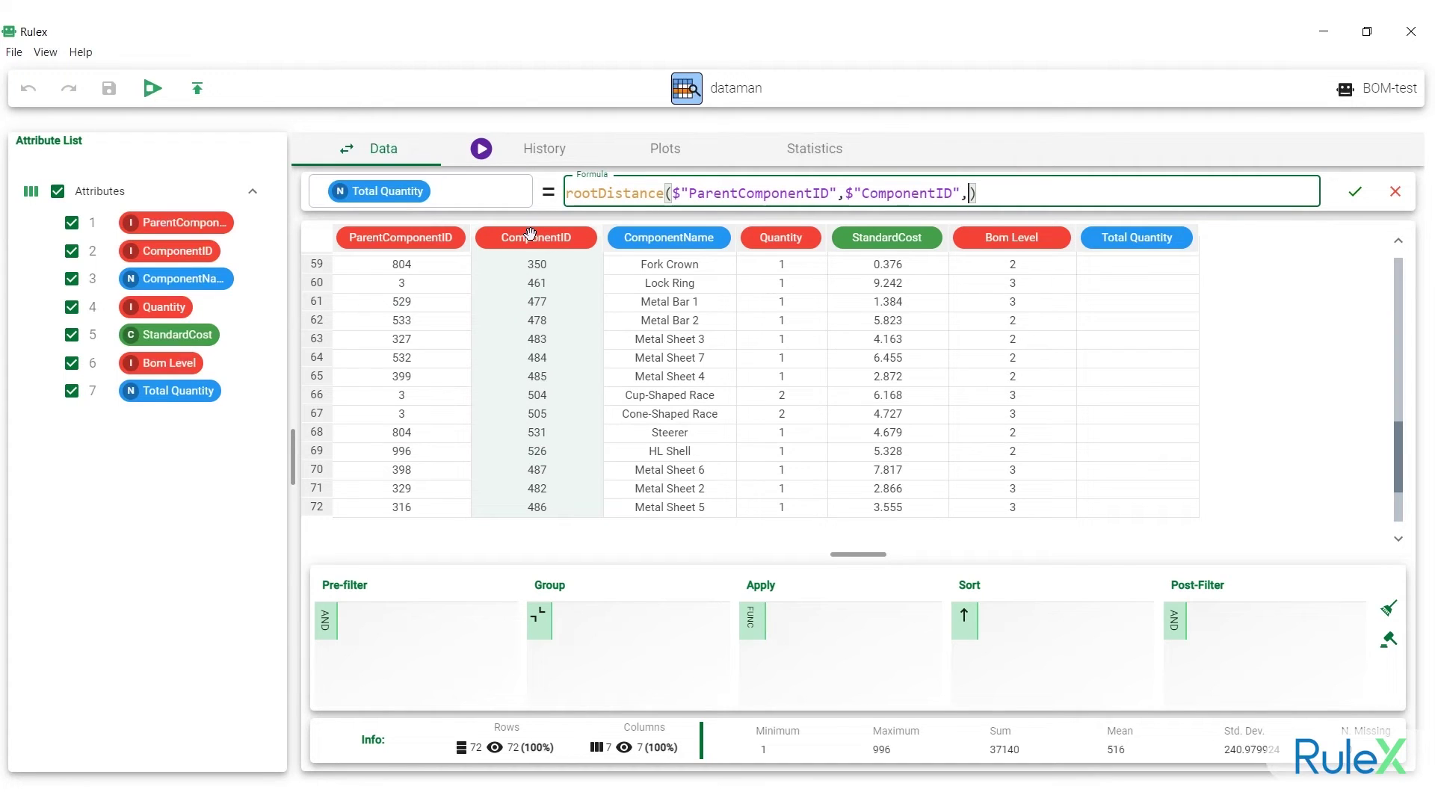
text(ghts=)
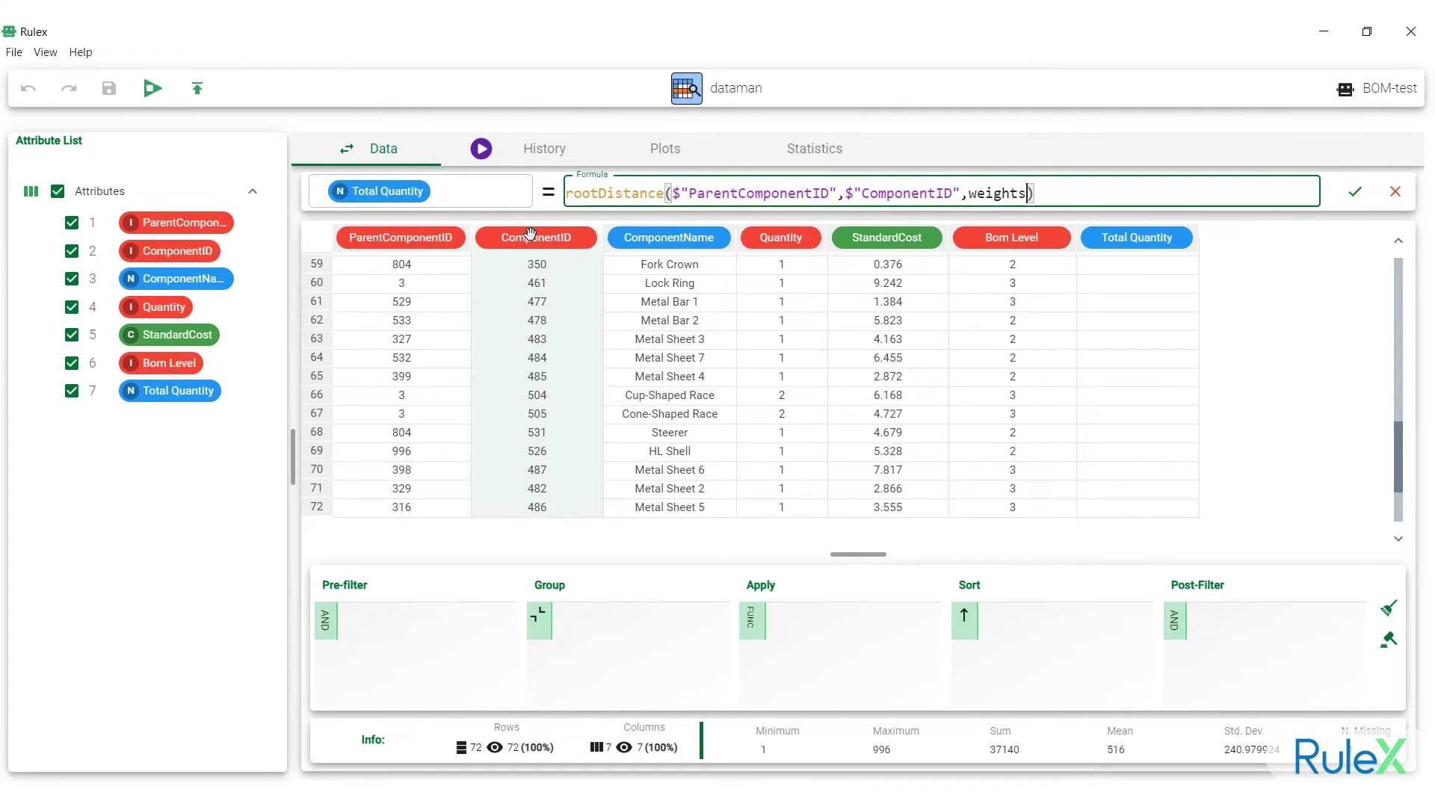
click(790, 237)
click(790, 237)
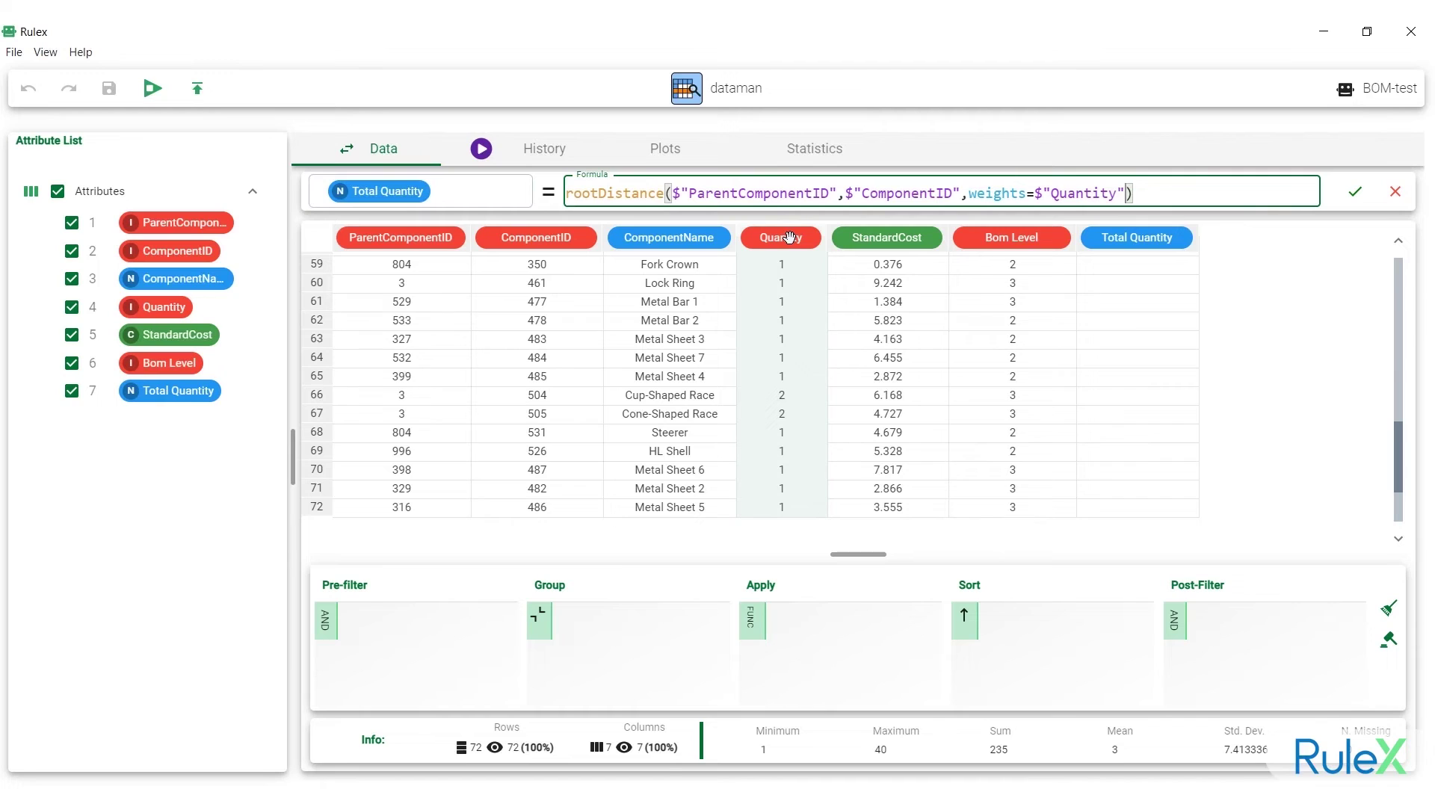
text(,operator)
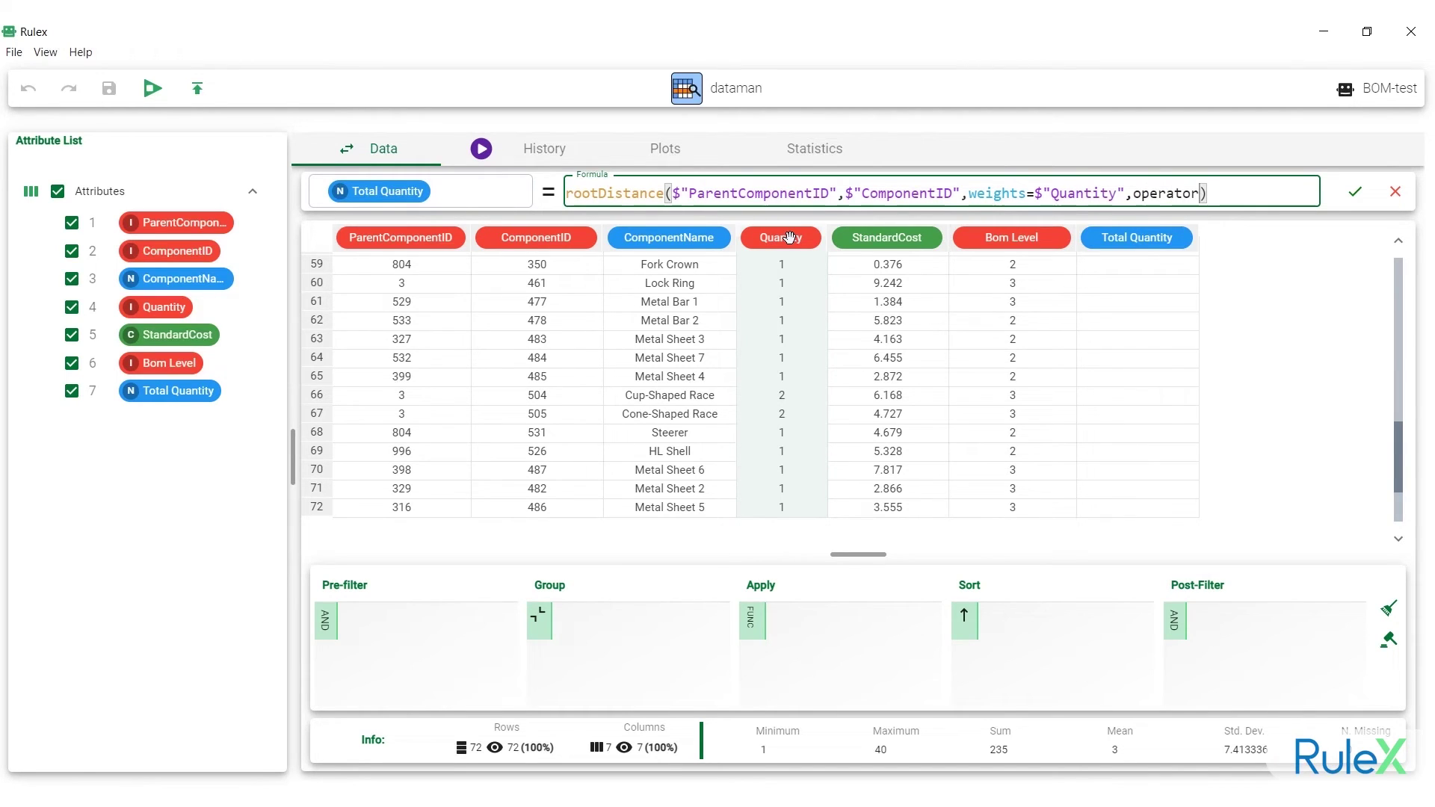
text(="prod)
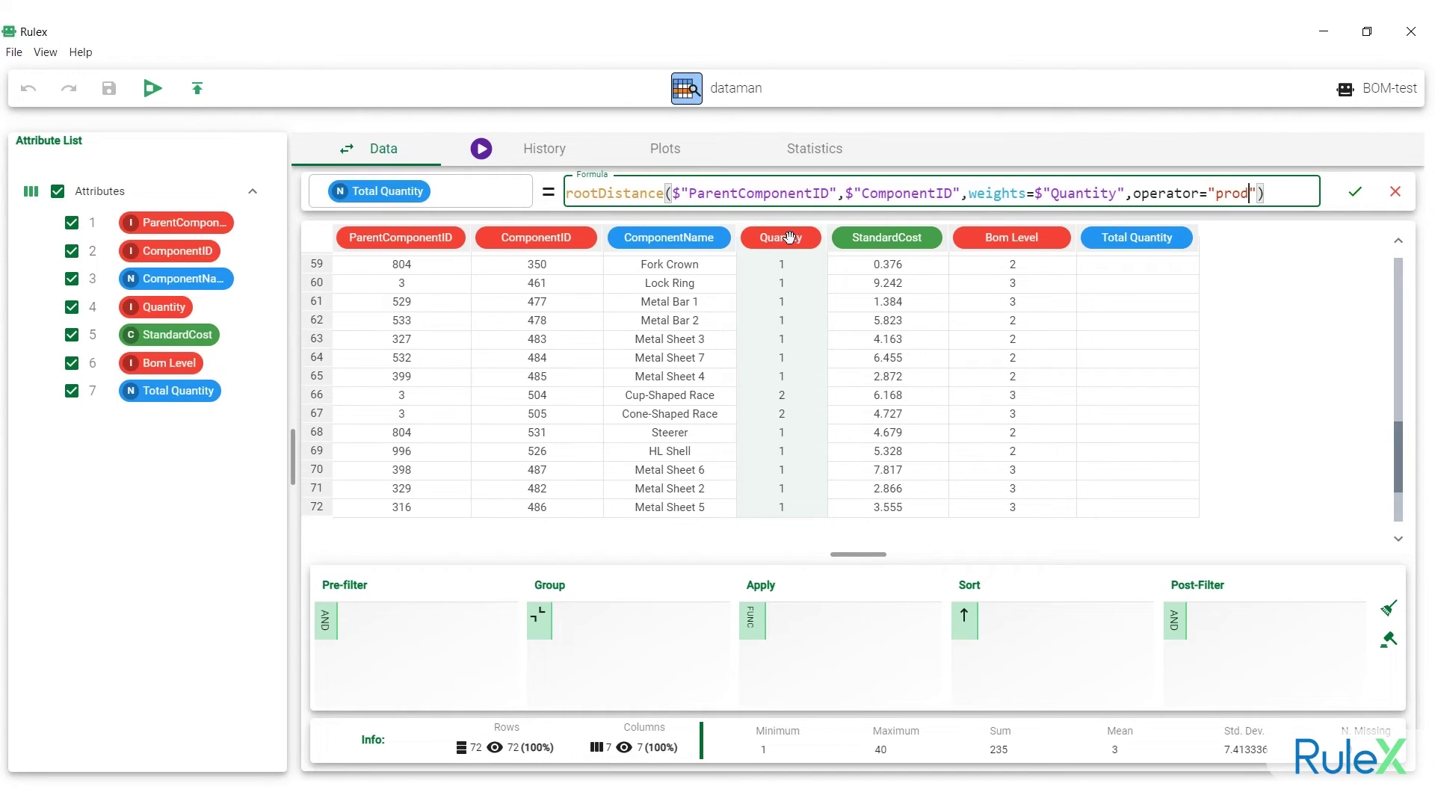
click(1355, 194)
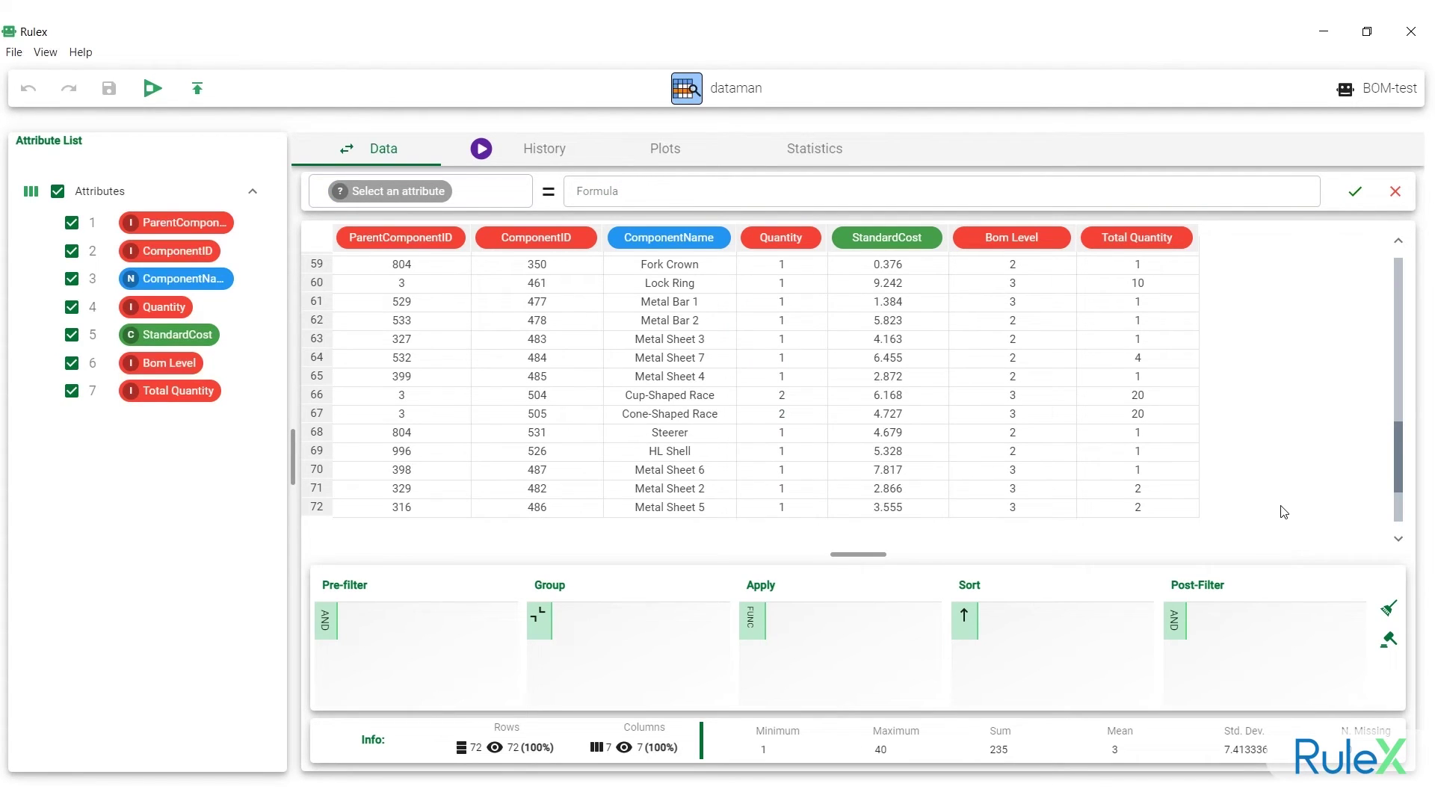
Step: Add one nominal attribute named Total Cost to the dataset
click(220, 193)
click(289, 195)
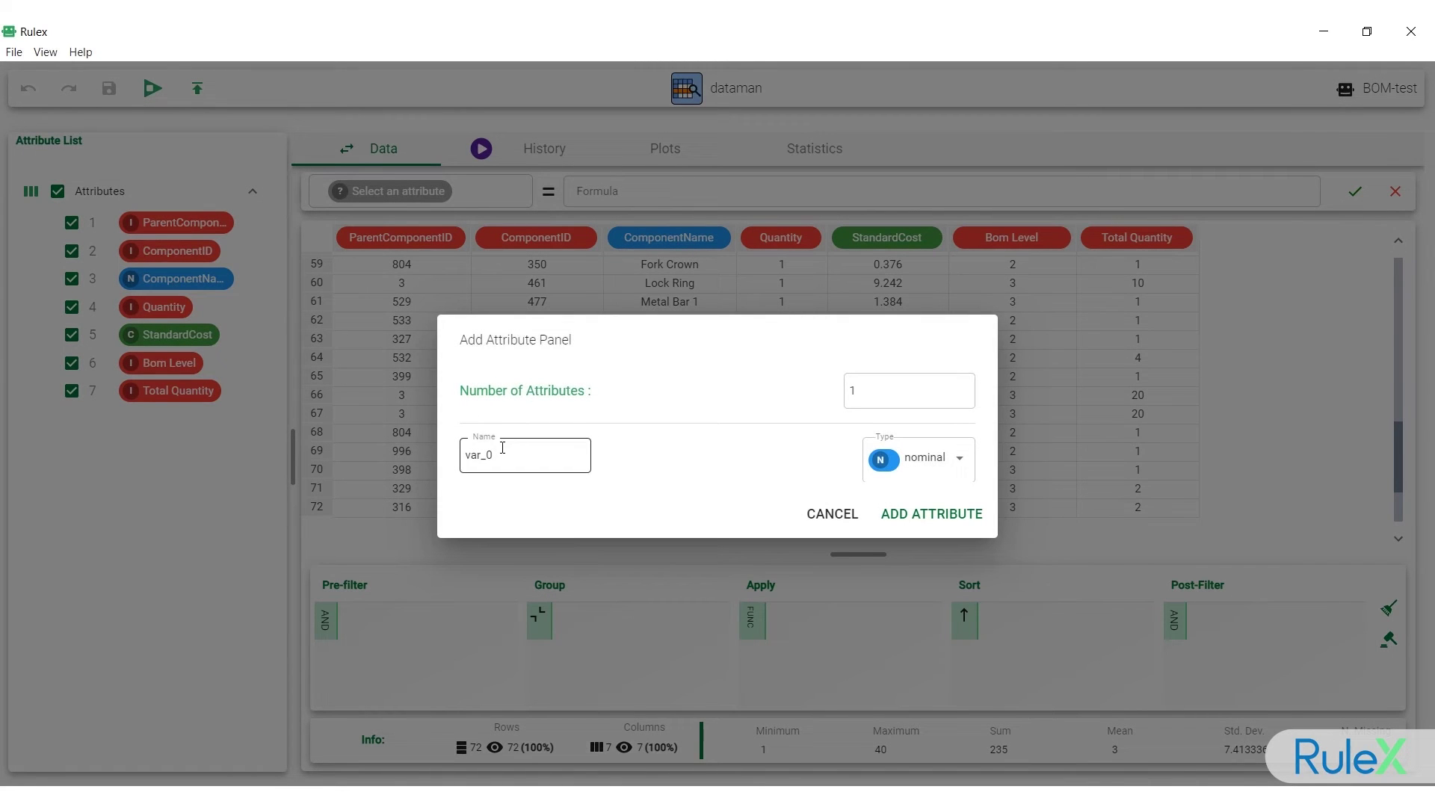
drag(502, 447, 439, 464)
key(BackSpace)
text(Total Cost)
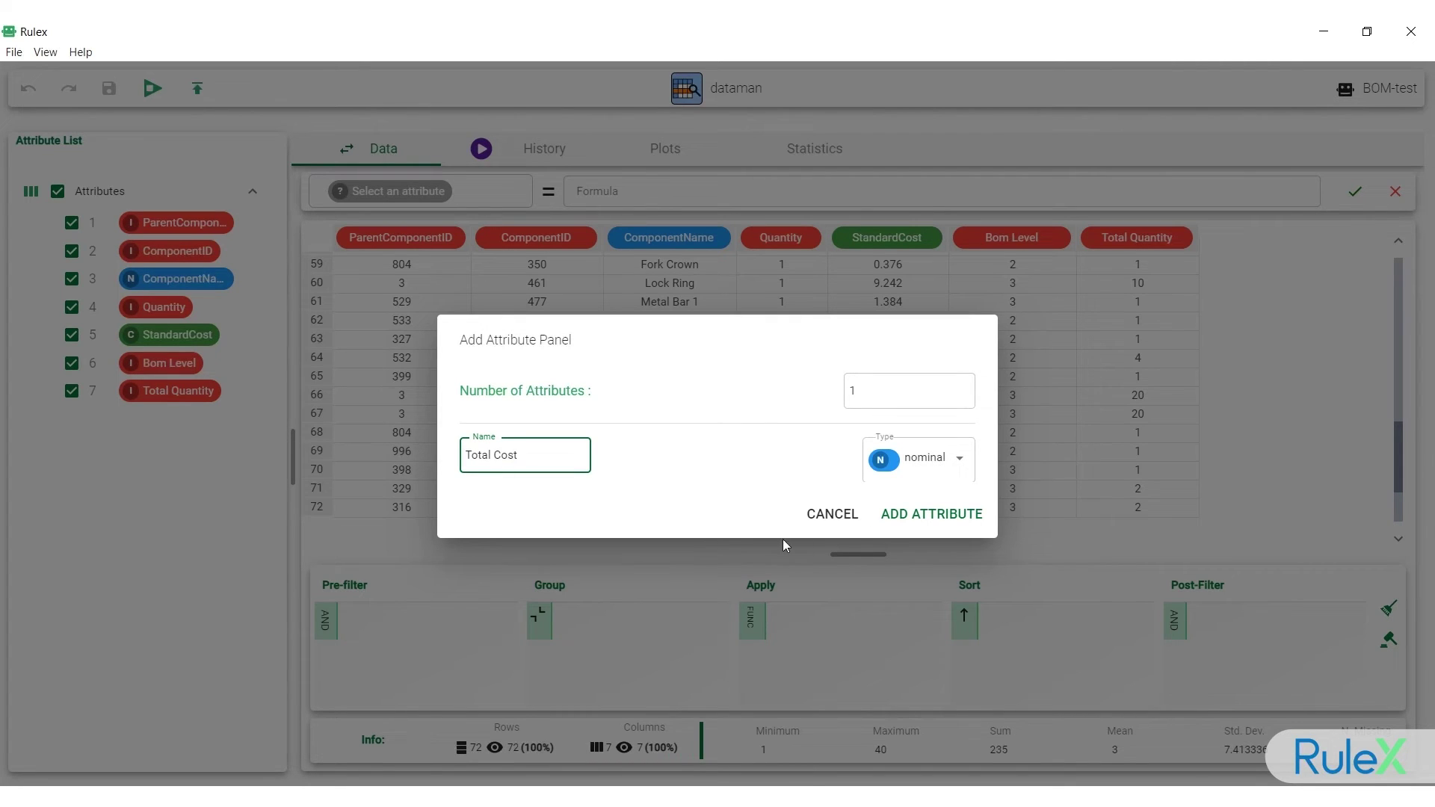
click(897, 520)
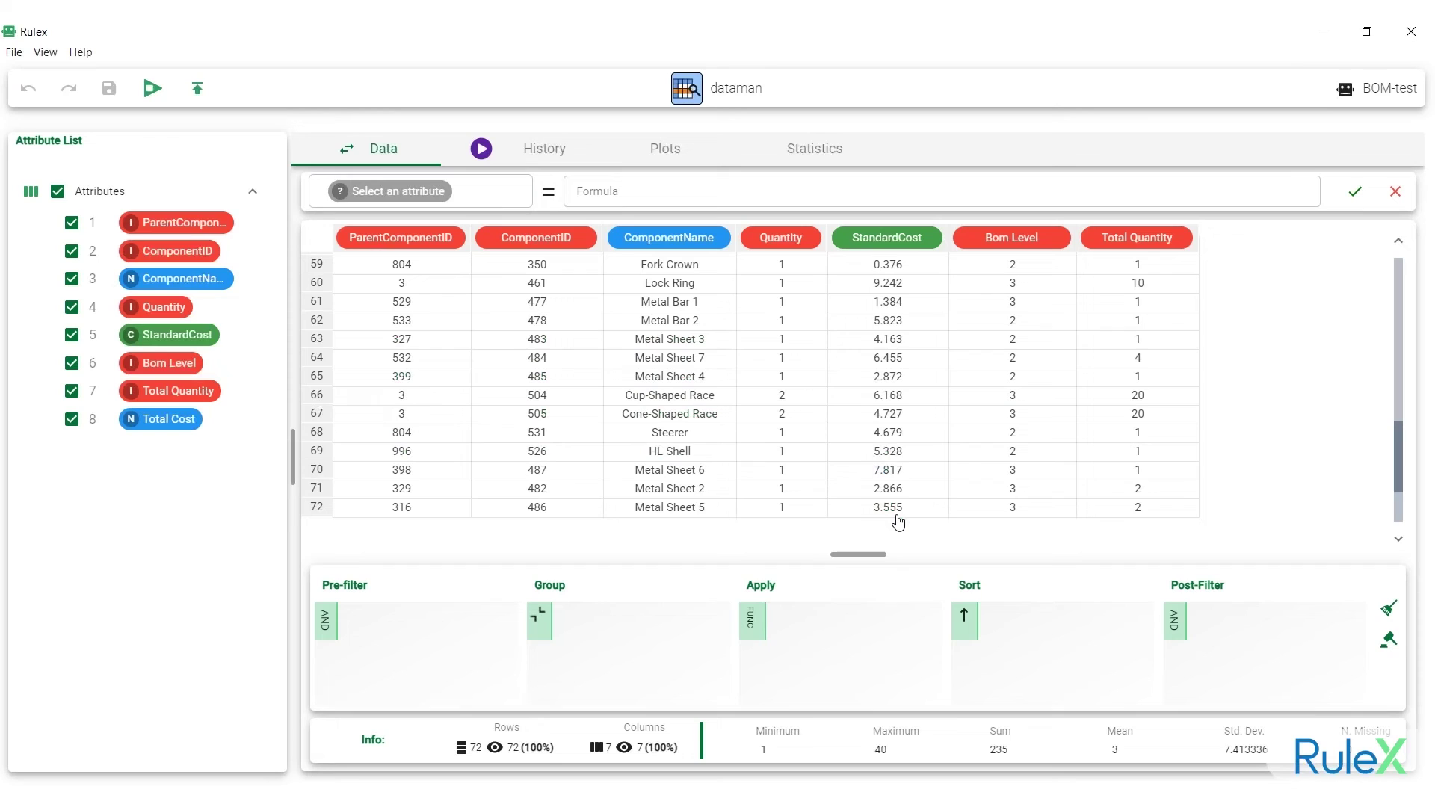
Step: Widen the Total Cost column and compute it with the formula $"Total Quantity"*$"StandardCost"
drag(1265, 234, 1308, 239)
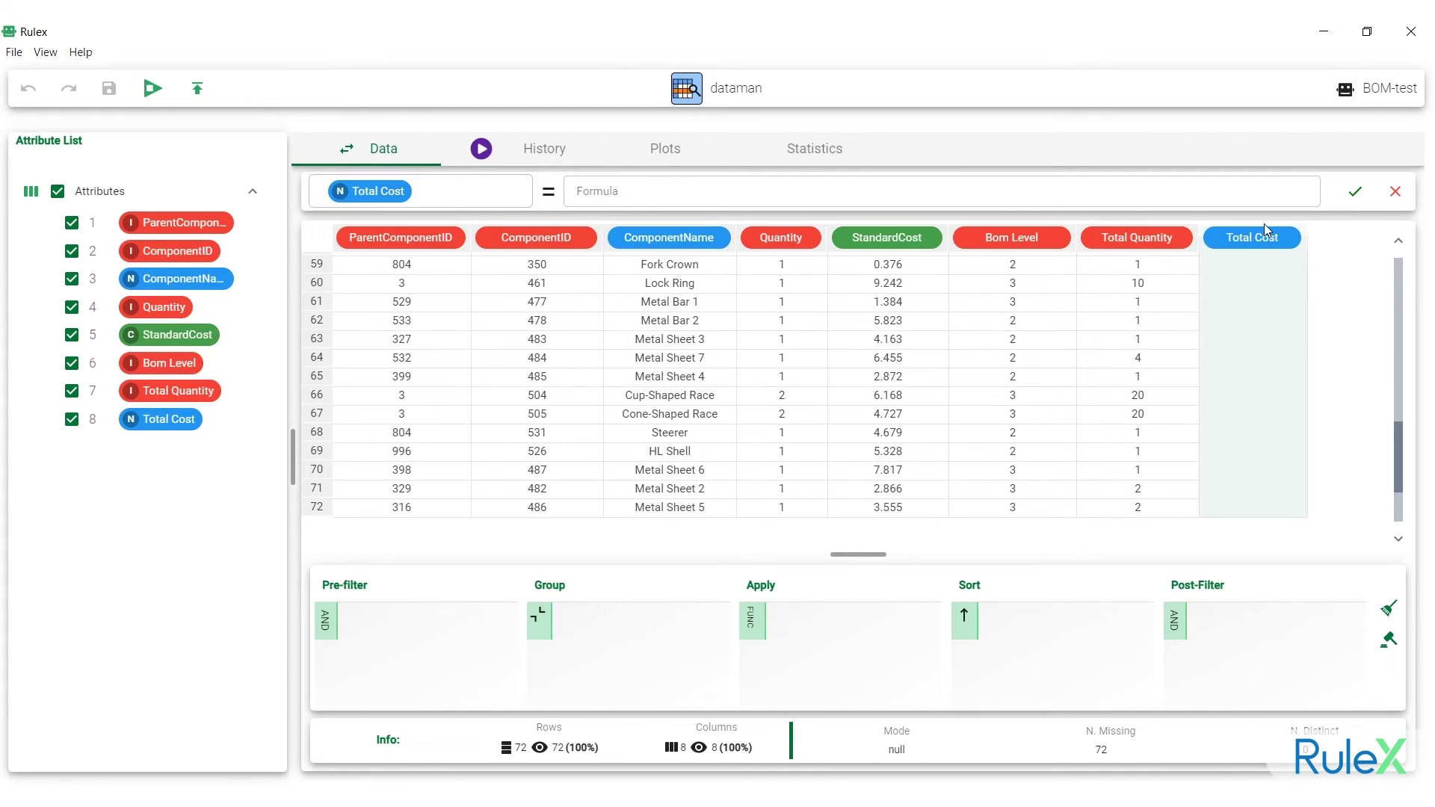
click(1121, 192)
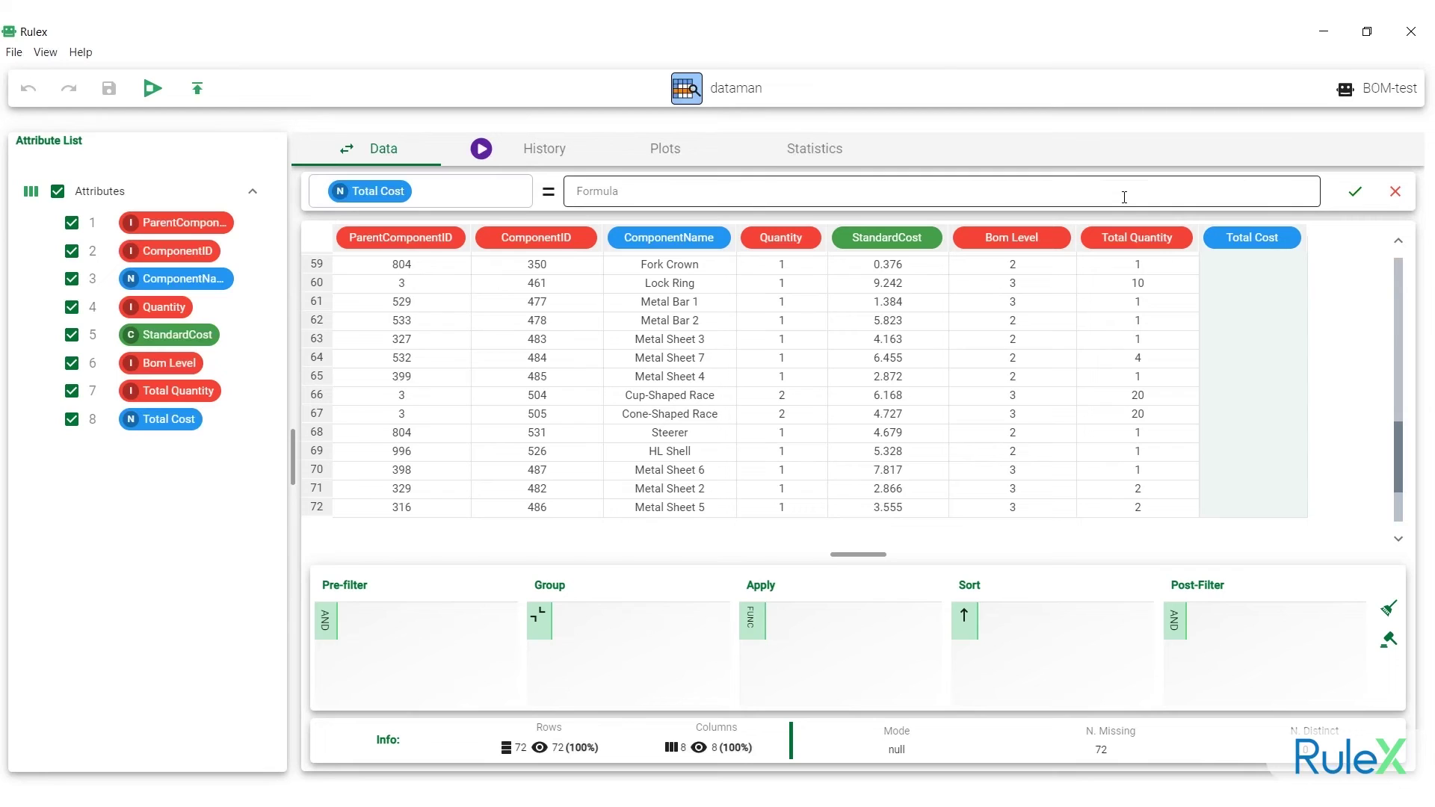
click(1148, 237)
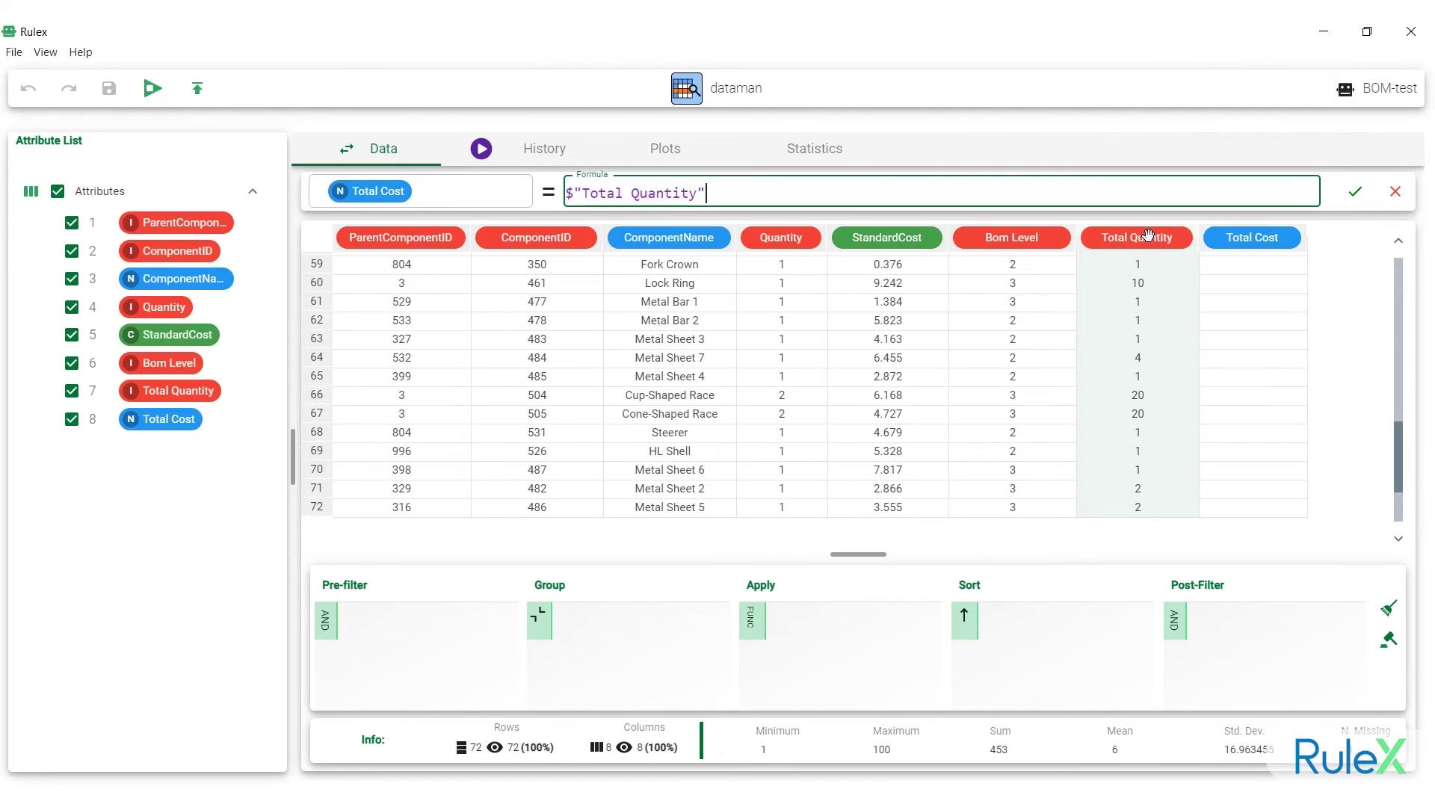
text(*)
click(901, 235)
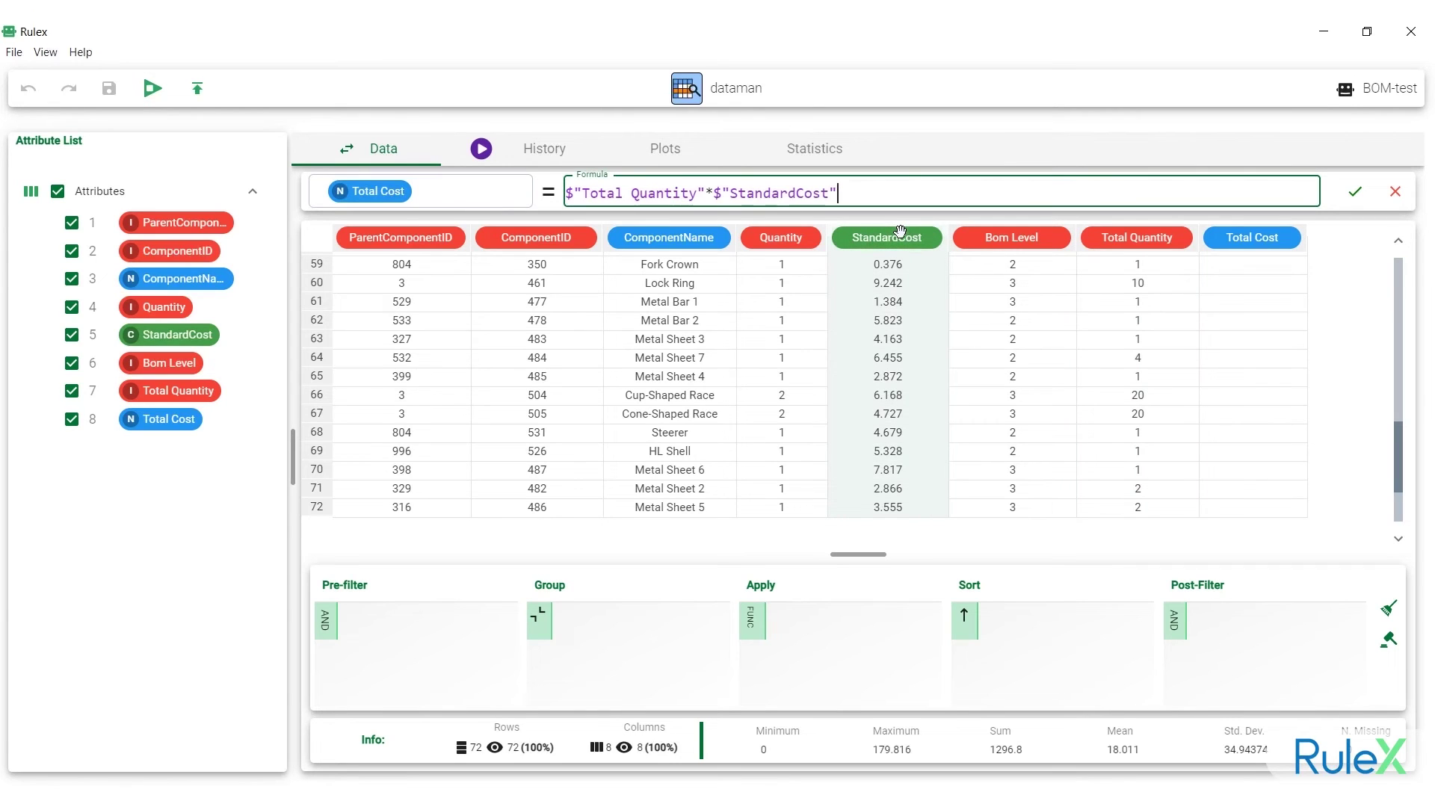
key(Return)
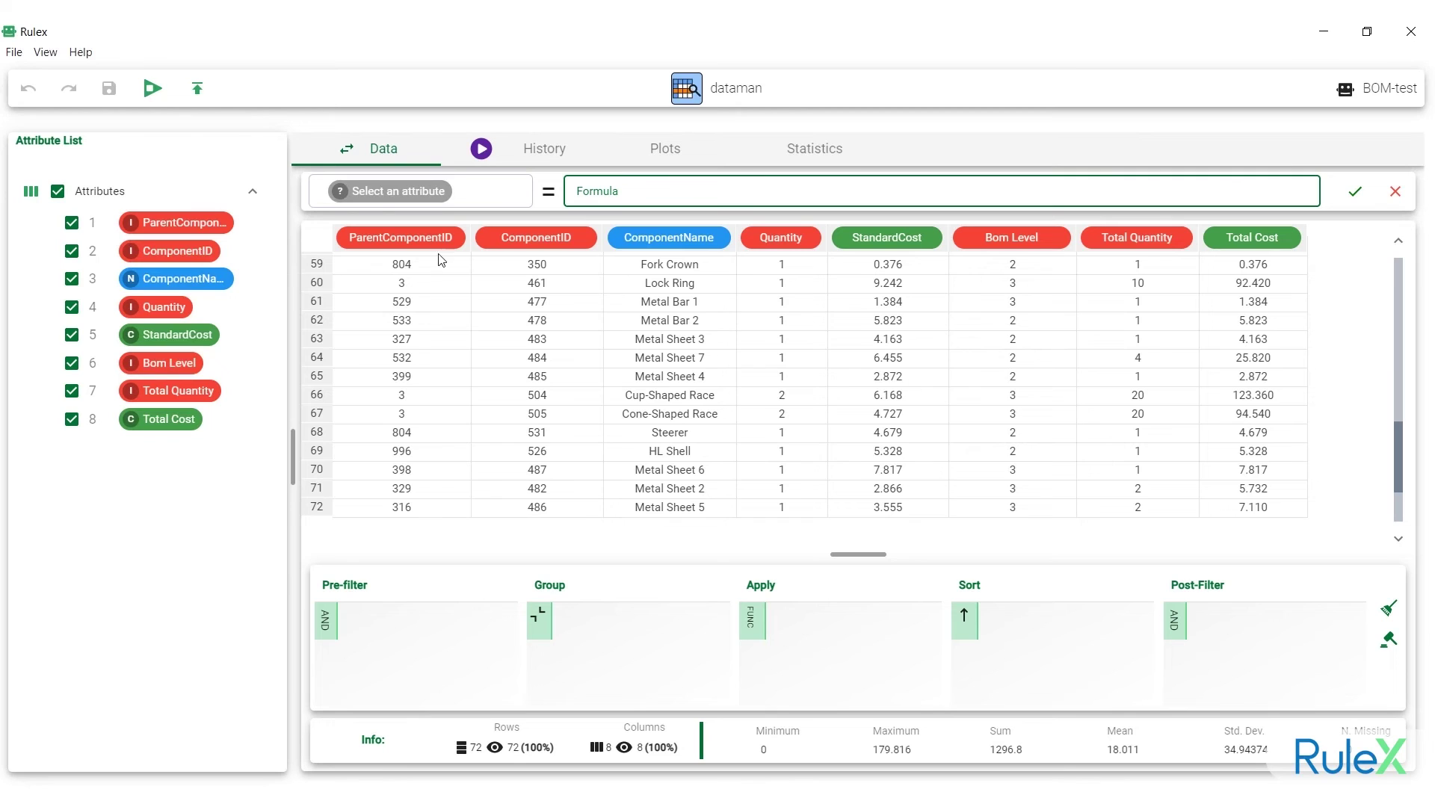
Step: Add one nominal attribute named Percentage to the dataset
mouse_move(223, 194)
click(221, 196)
click(271, 196)
drag(506, 463, 437, 474)
key(BackSpace)
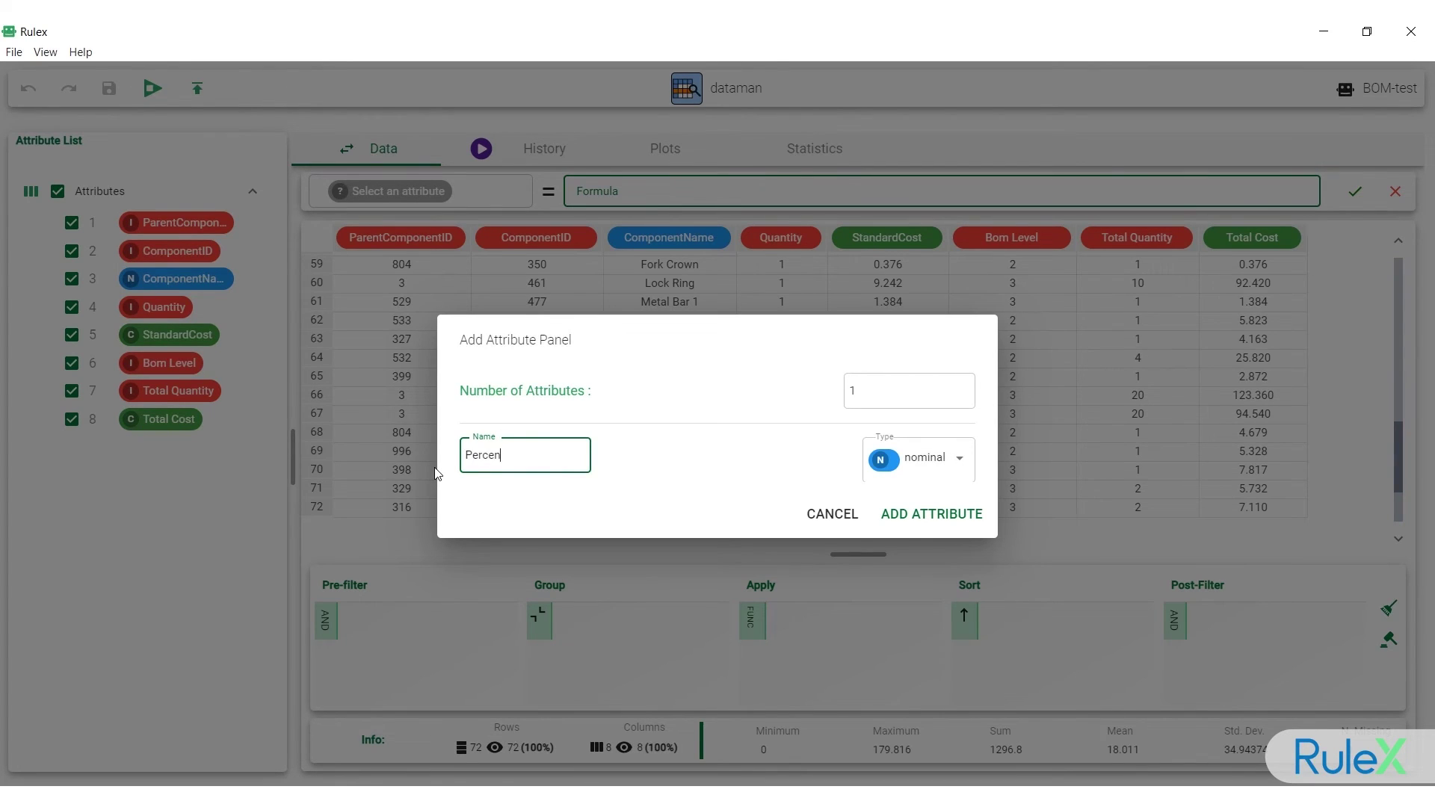
text(Percentage)
click(891, 515)
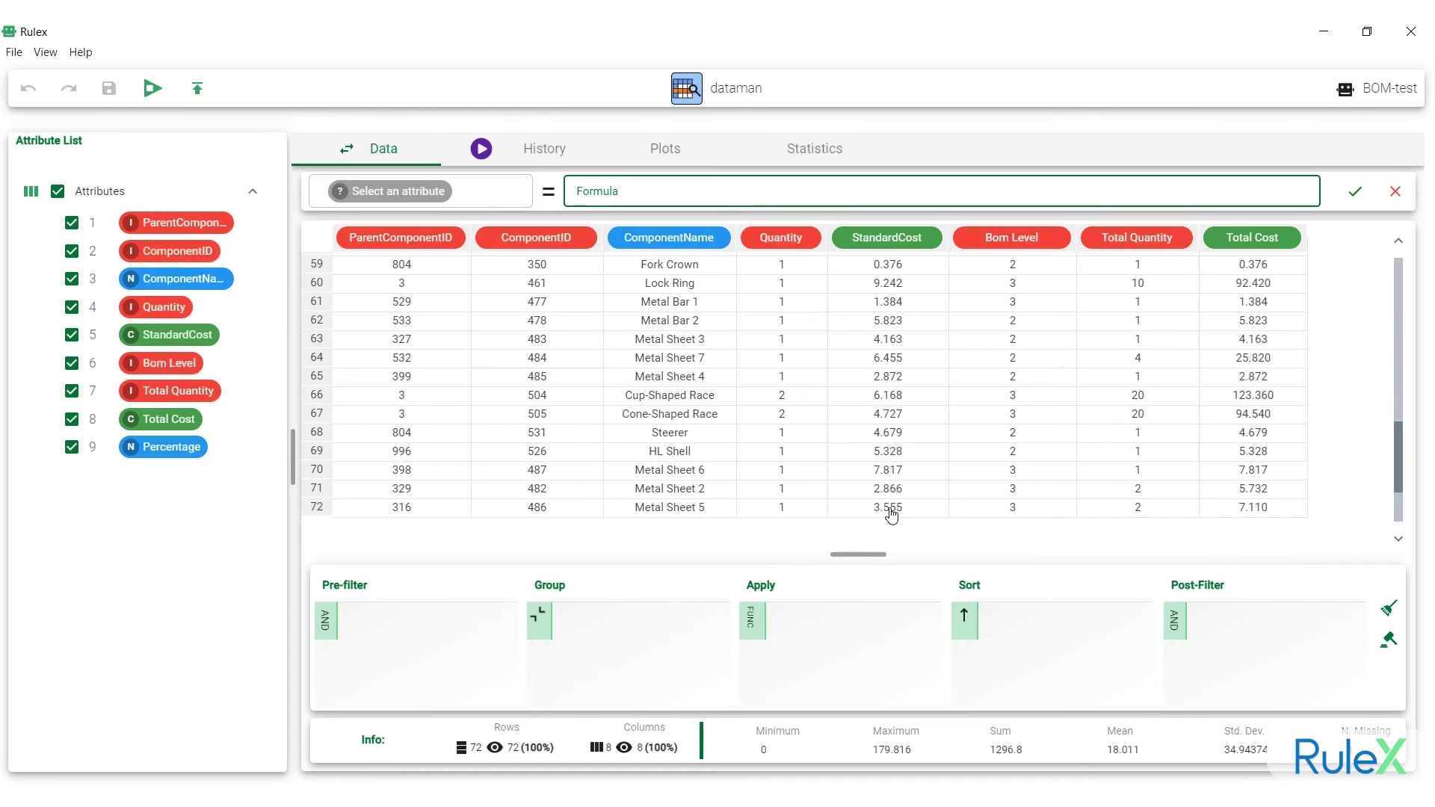
Step: Compute the Percentage column with the formula $"Total Cost"/sum($"Total Cost")
drag(1375, 238, 1386, 243)
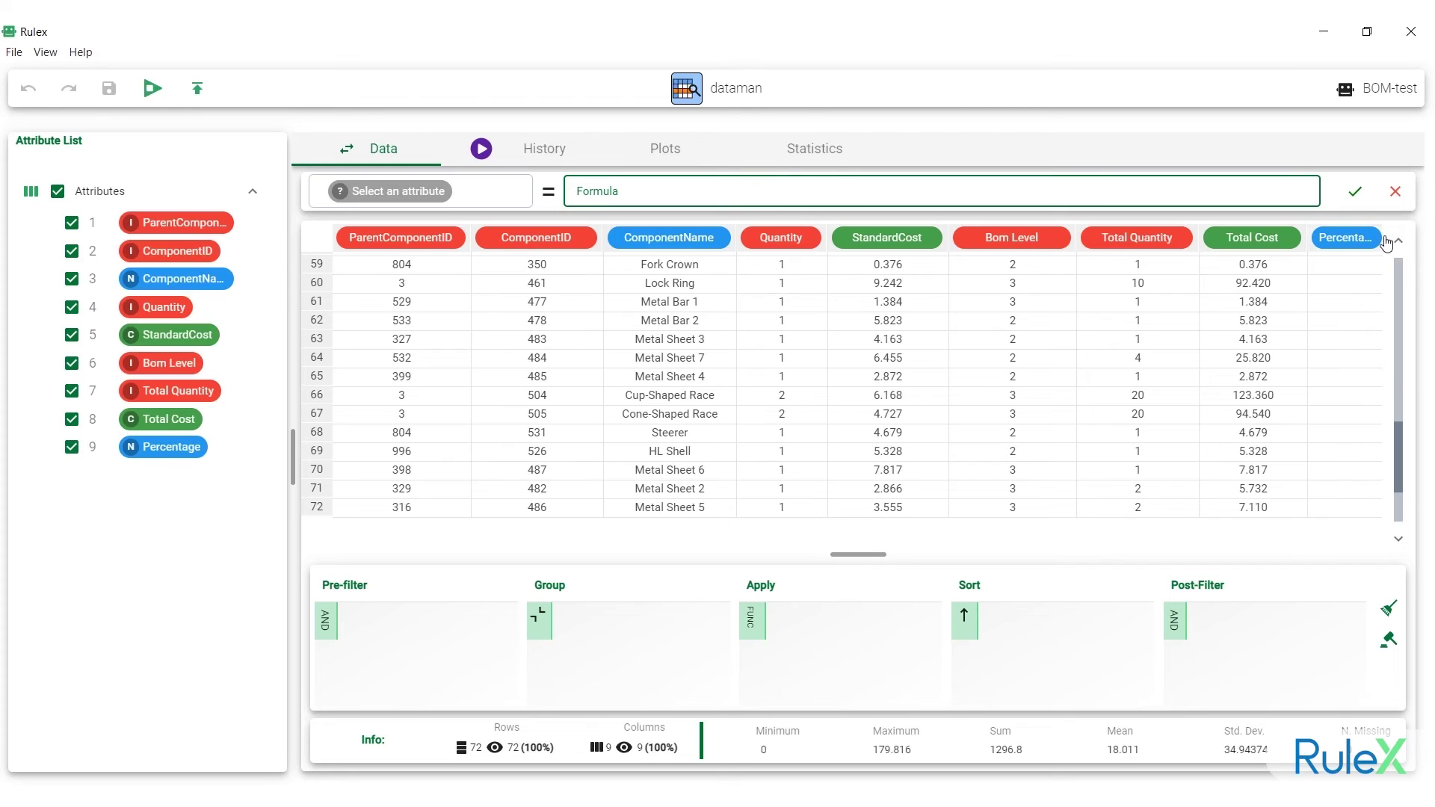
click(1345, 238)
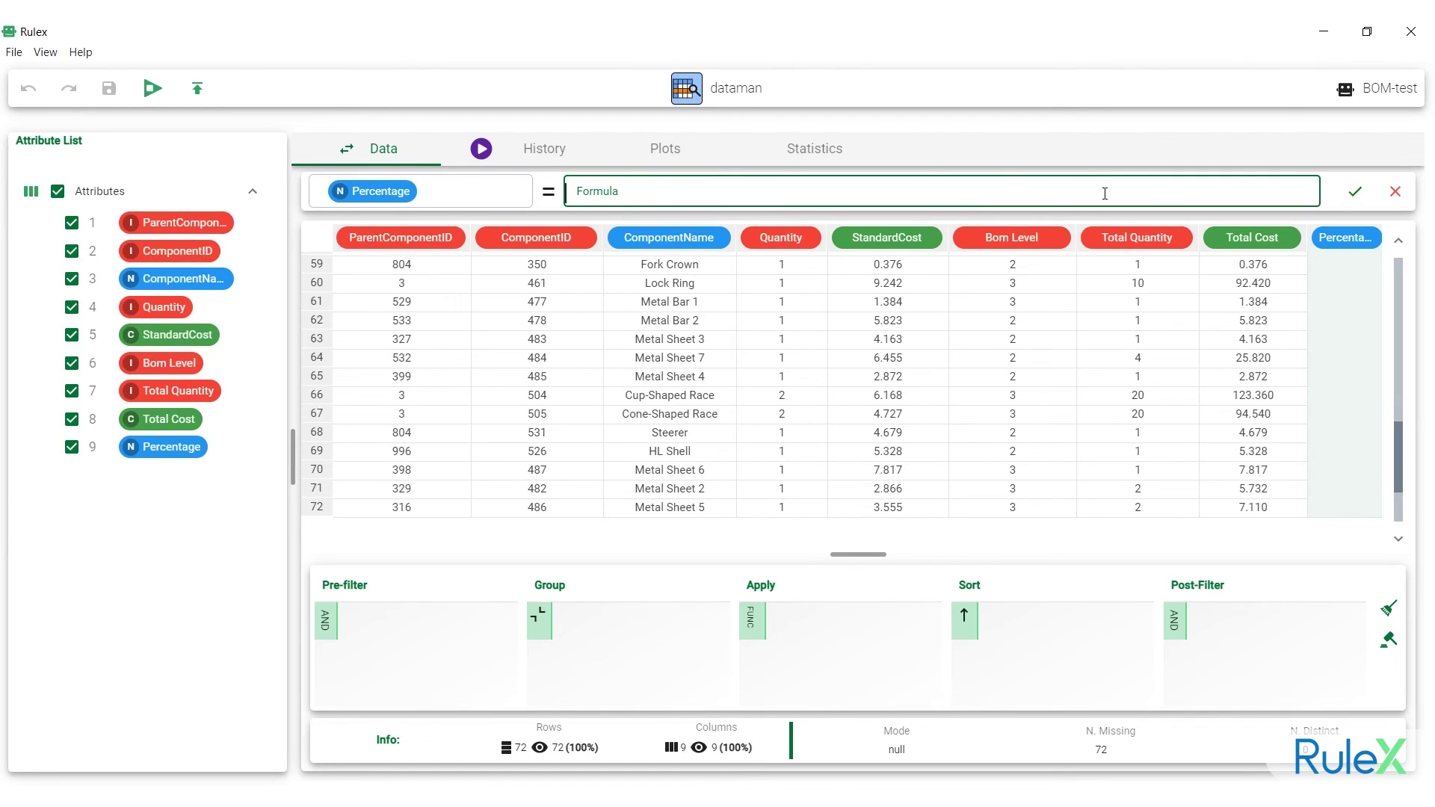
click(1222, 239)
text(/)
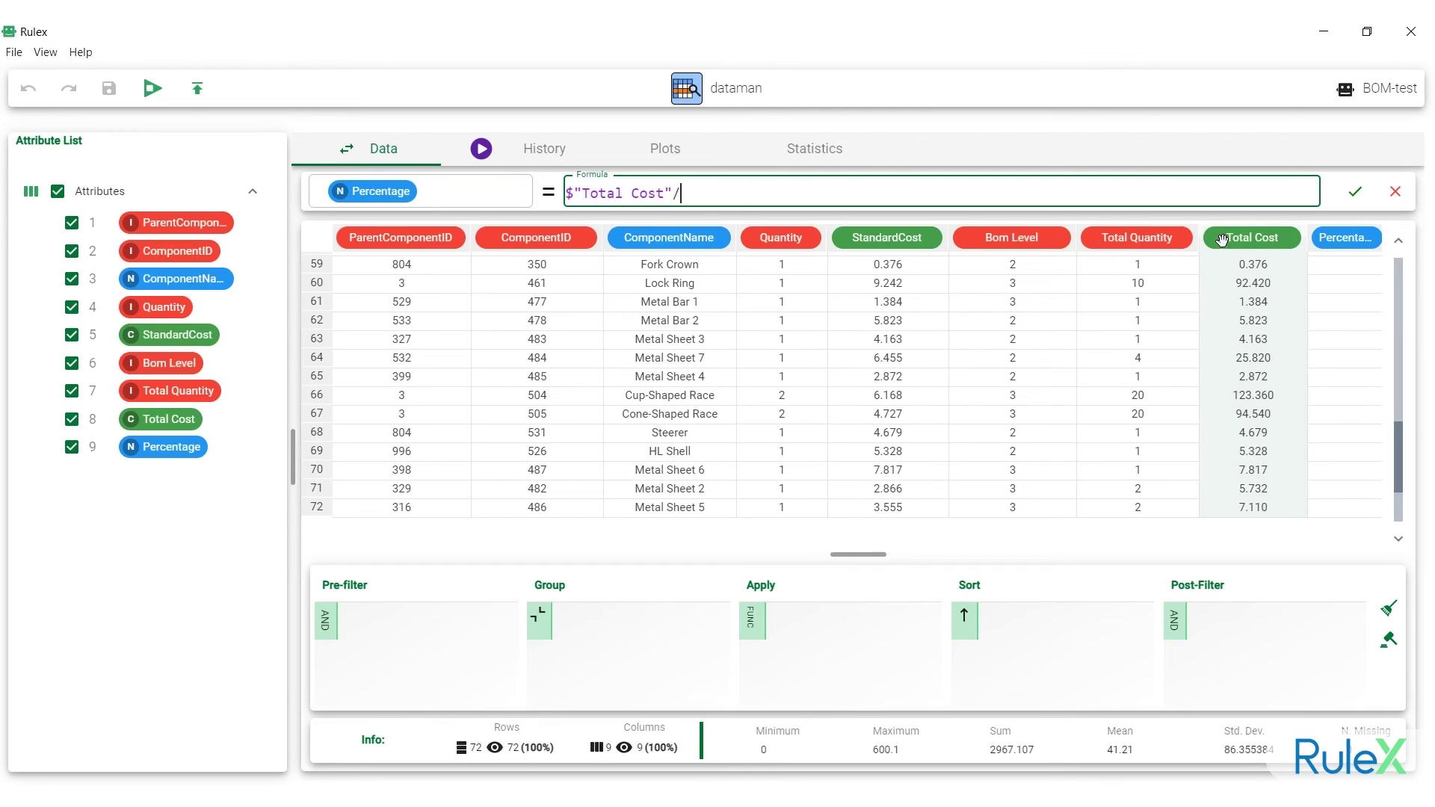
text(sum()
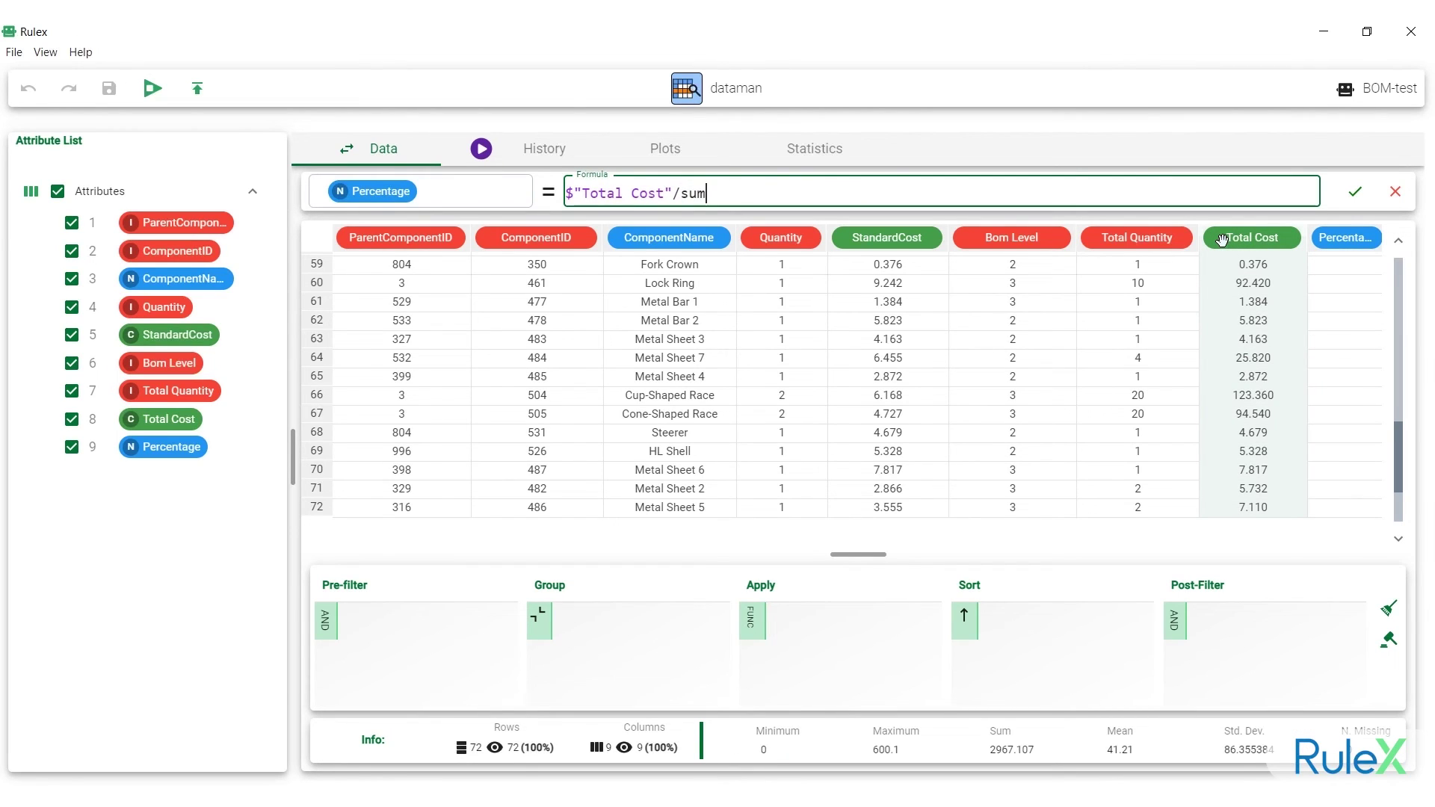
click(1244, 239)
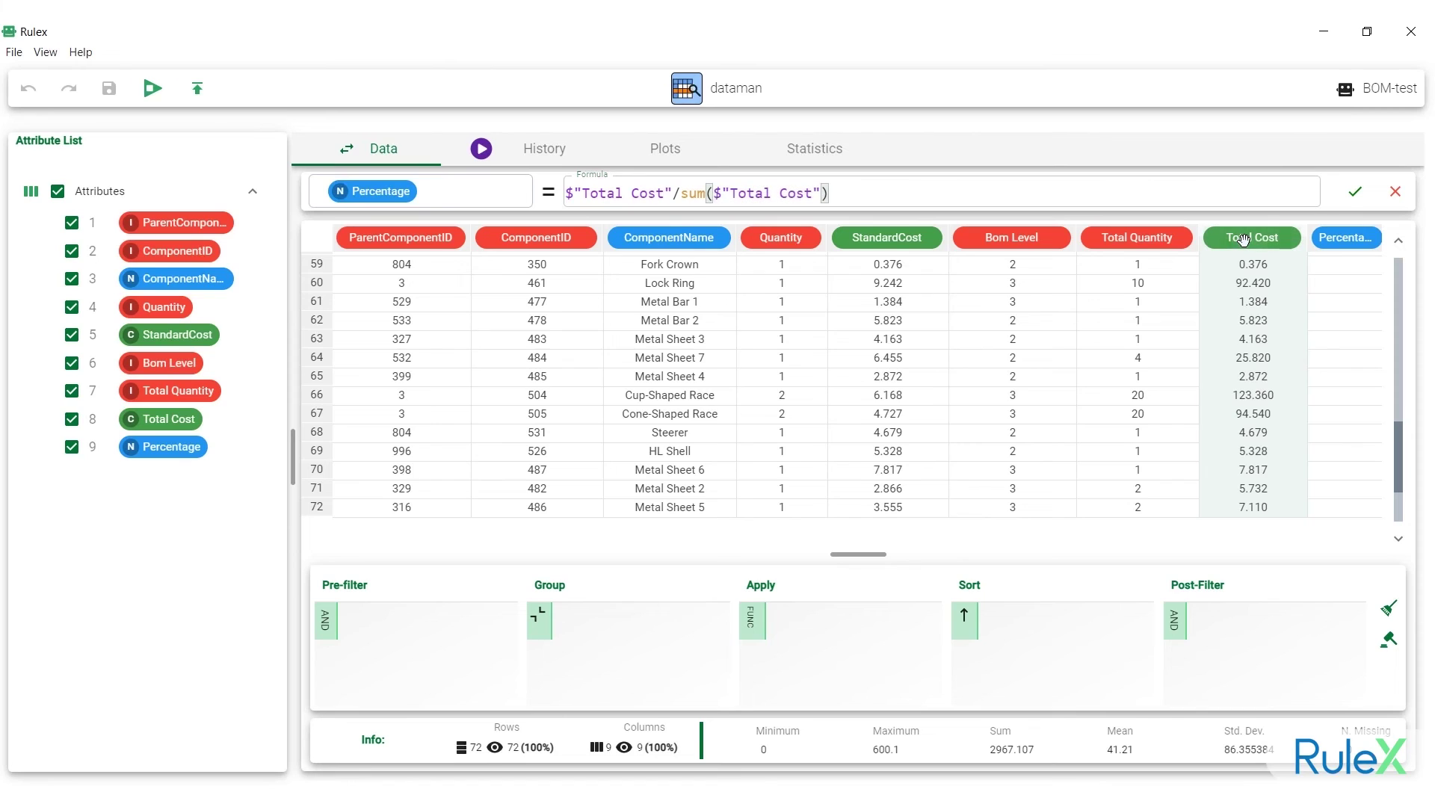
click(1355, 193)
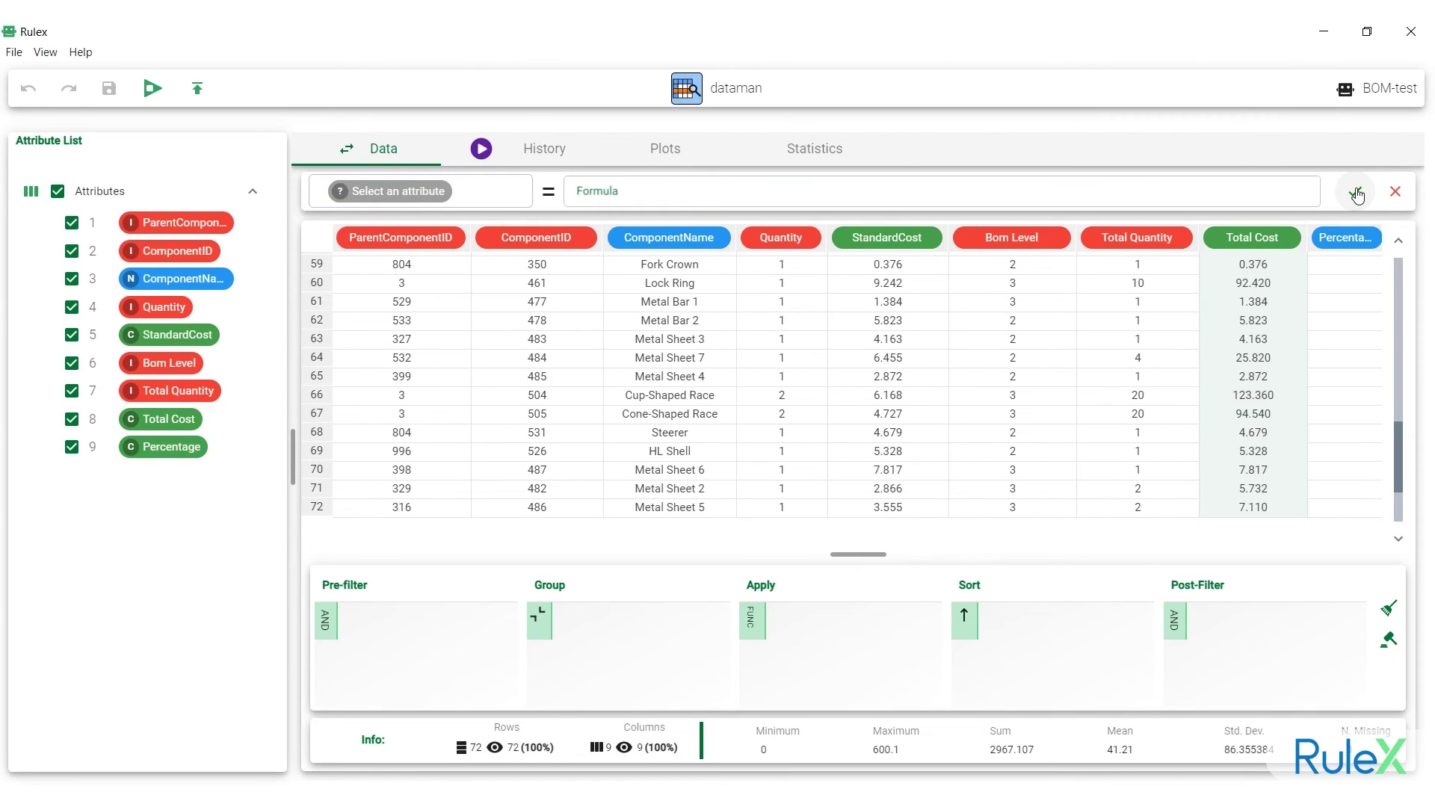
Step: Set the data type of the Percentage attribute to percentage
right_click(276, 452)
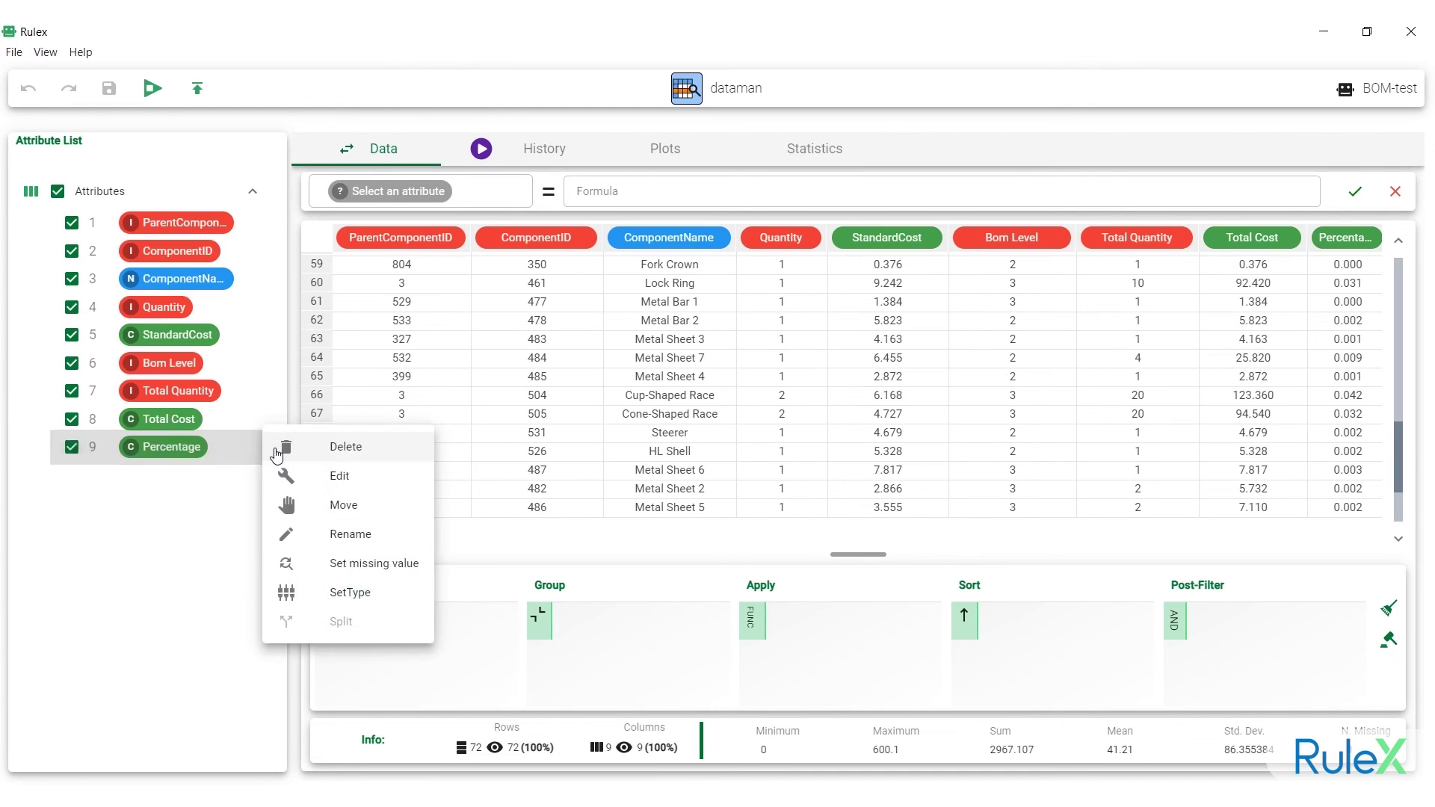
click(320, 594)
click(786, 391)
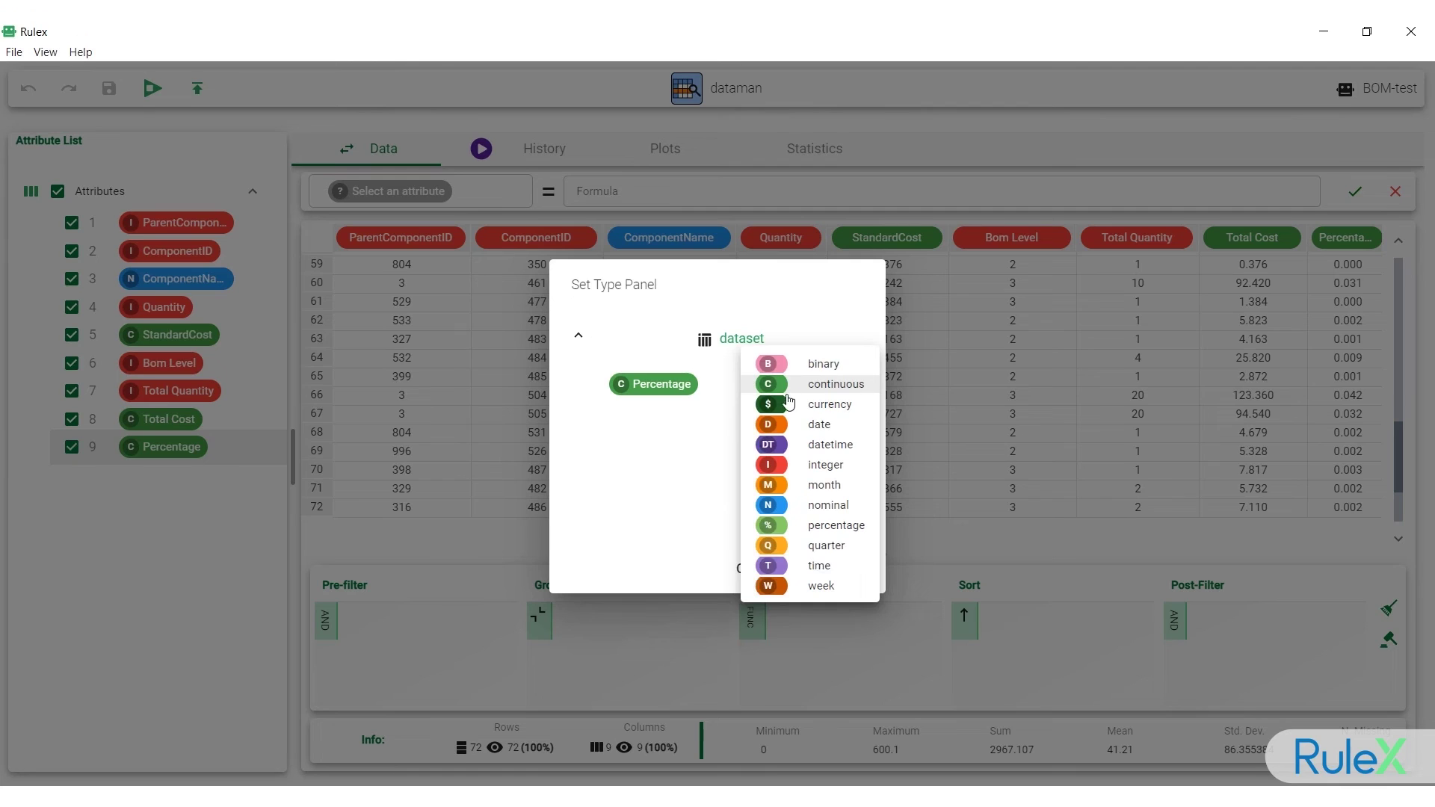
click(813, 528)
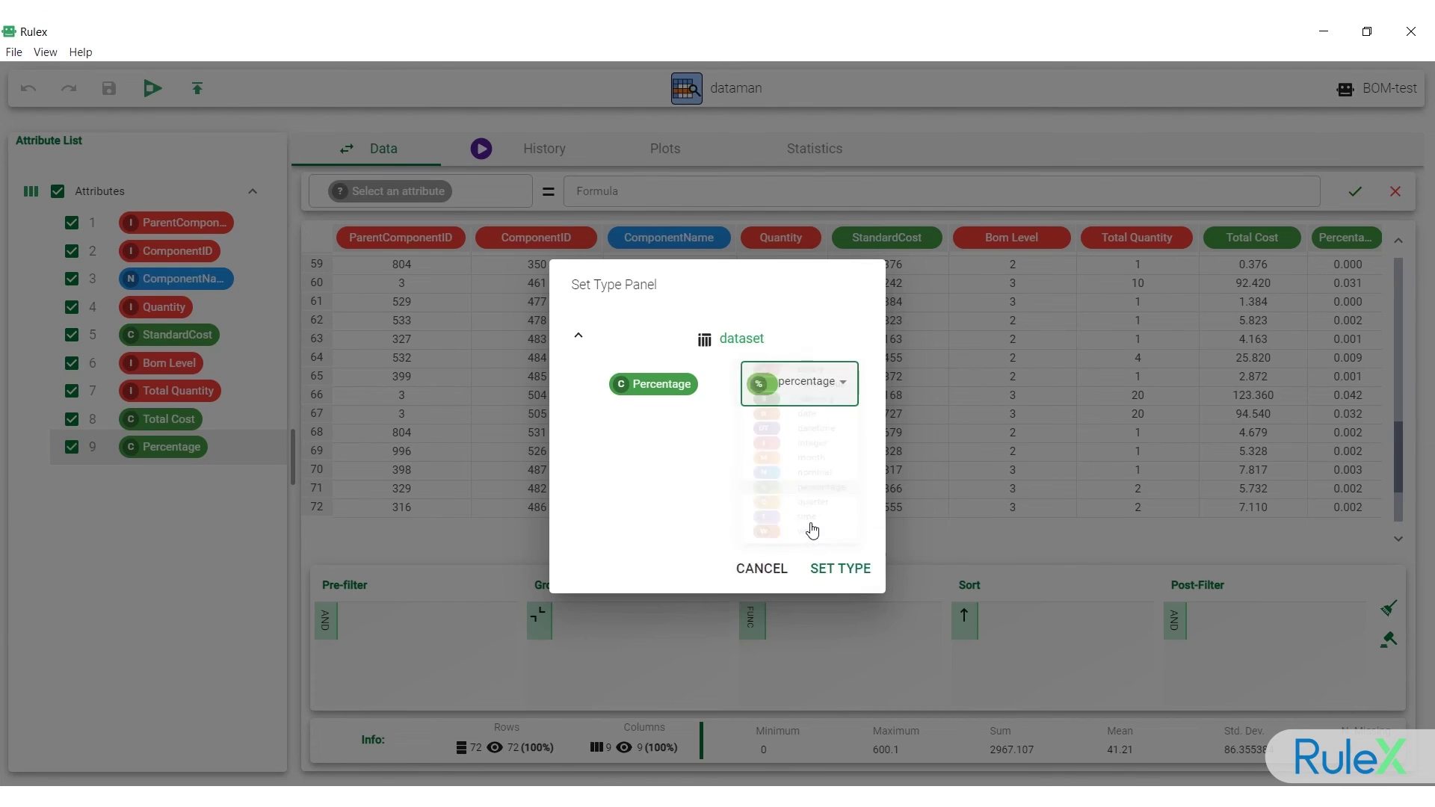
click(829, 568)
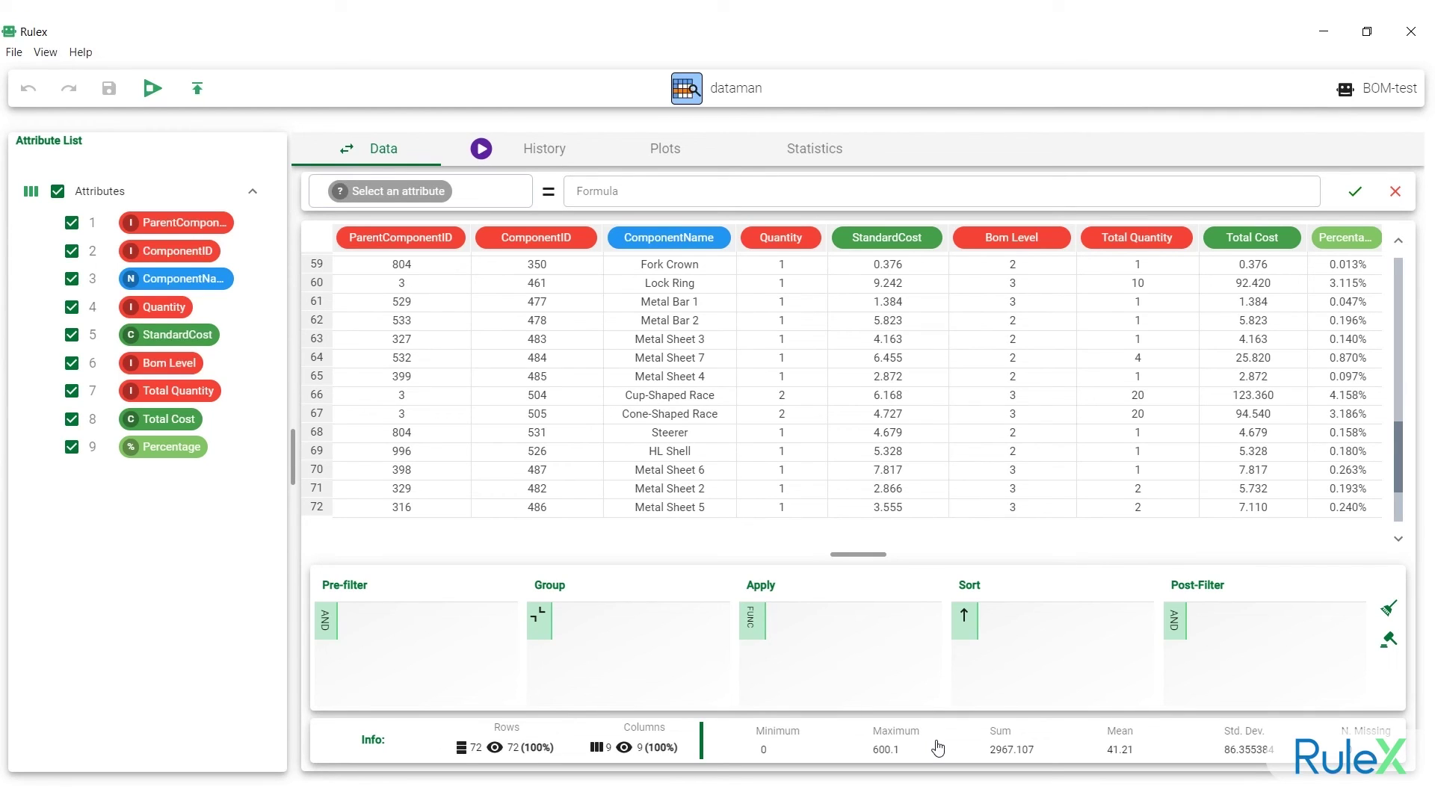
Step: Sort the dataset by Percentage in descending order and go to the first rows
right_click(1336, 236)
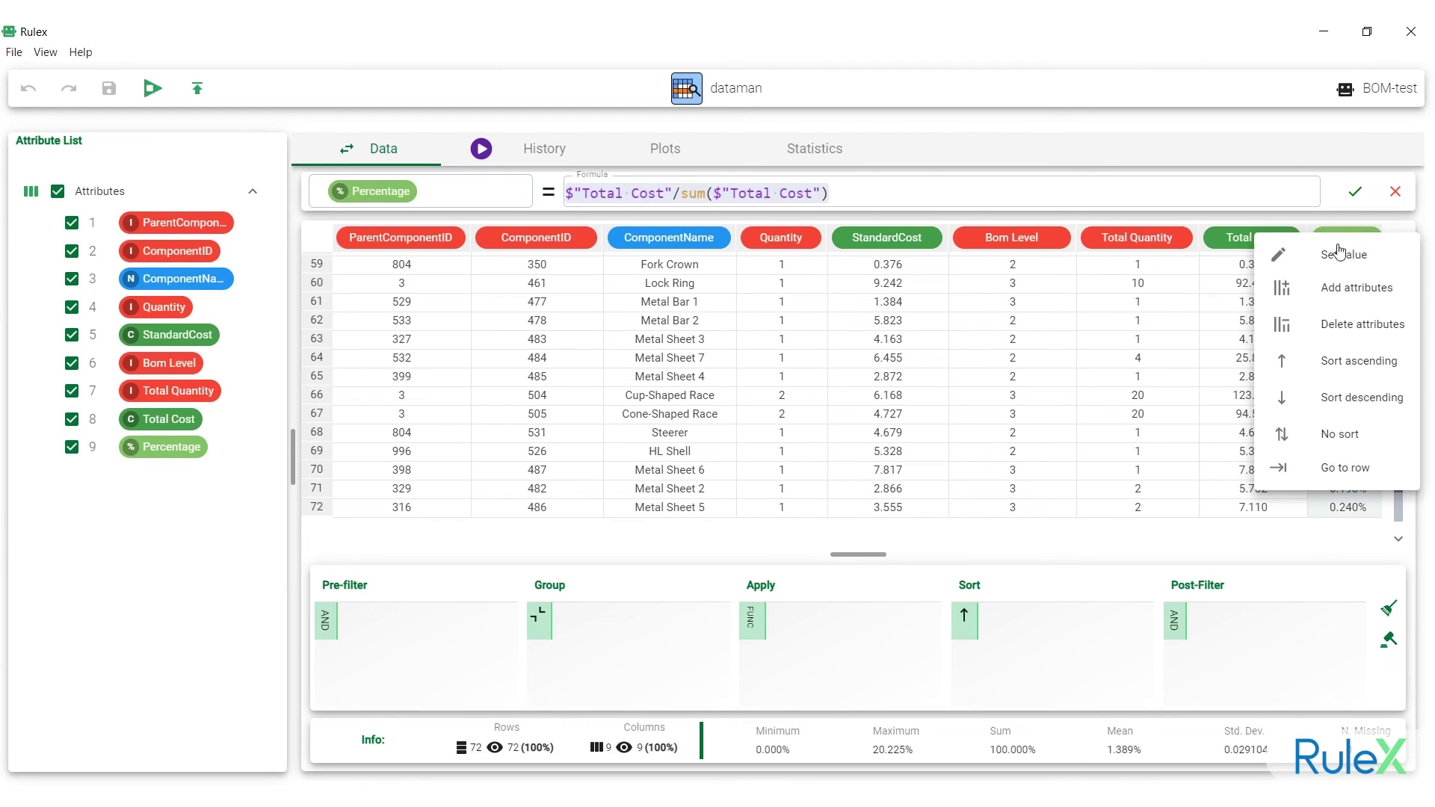
click(1362, 409)
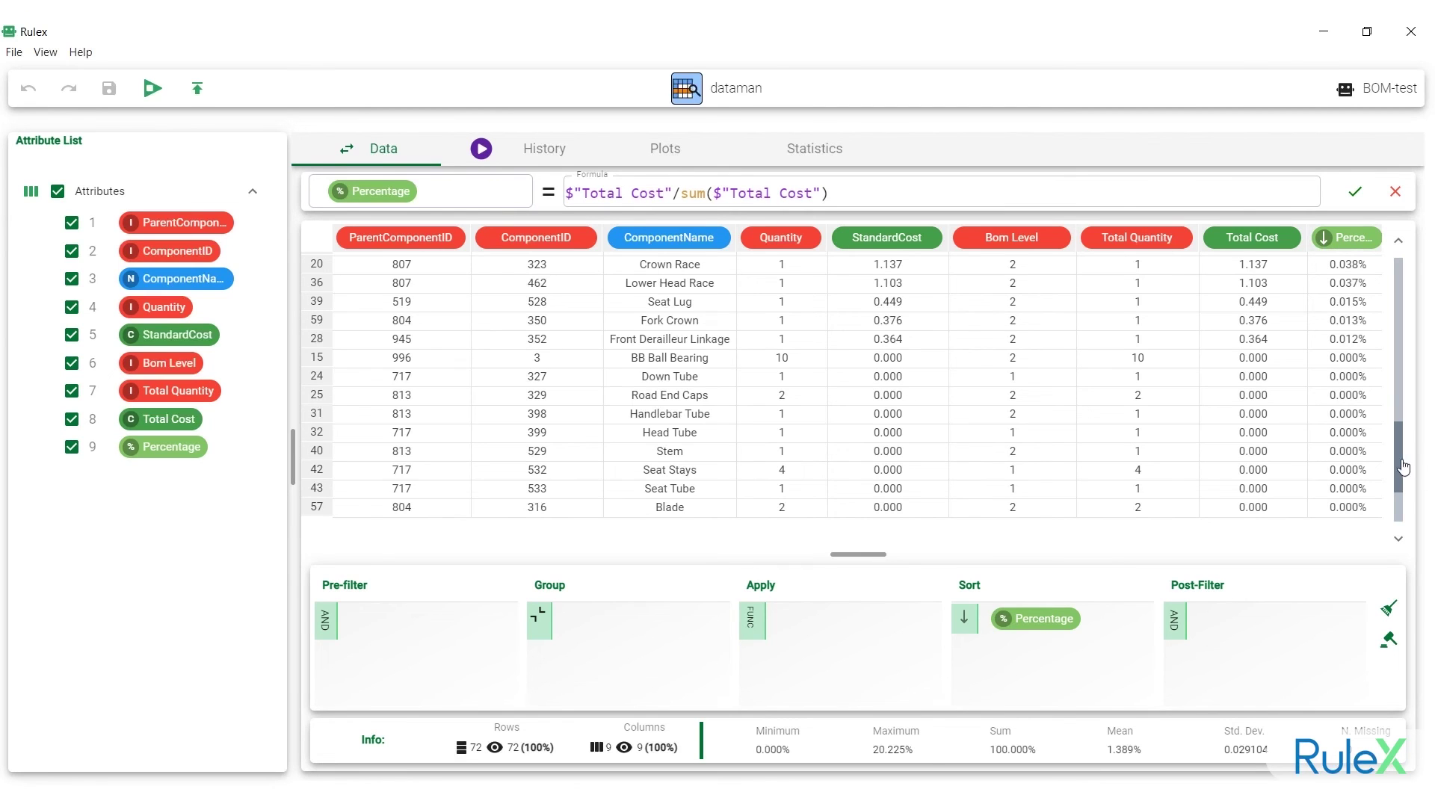
drag(1402, 463, 1409, 269)
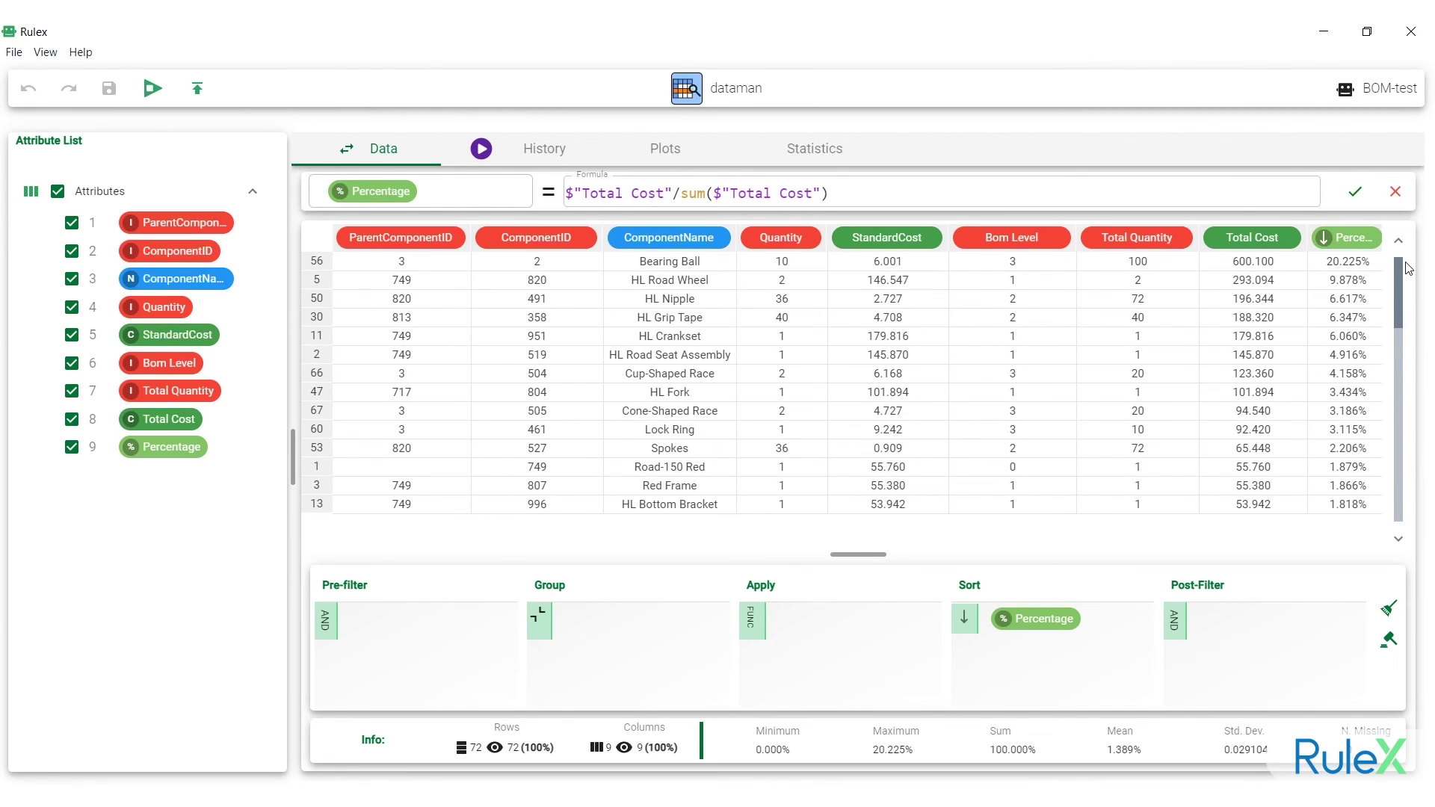